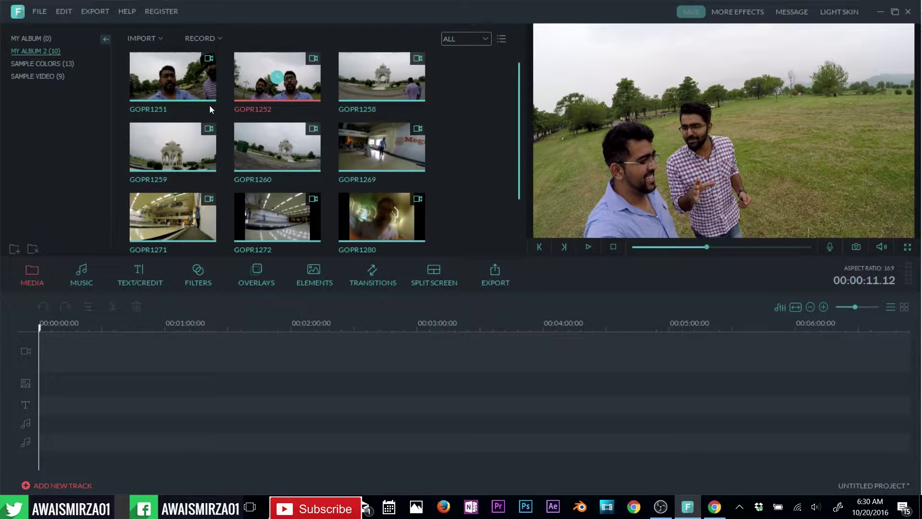
Place the GOPR1252 clip from My Album 2 at the start of the main video track
{"action": "left_click_drag", "start_coordinate": [295, 81], "coordinate": [77, 371]}
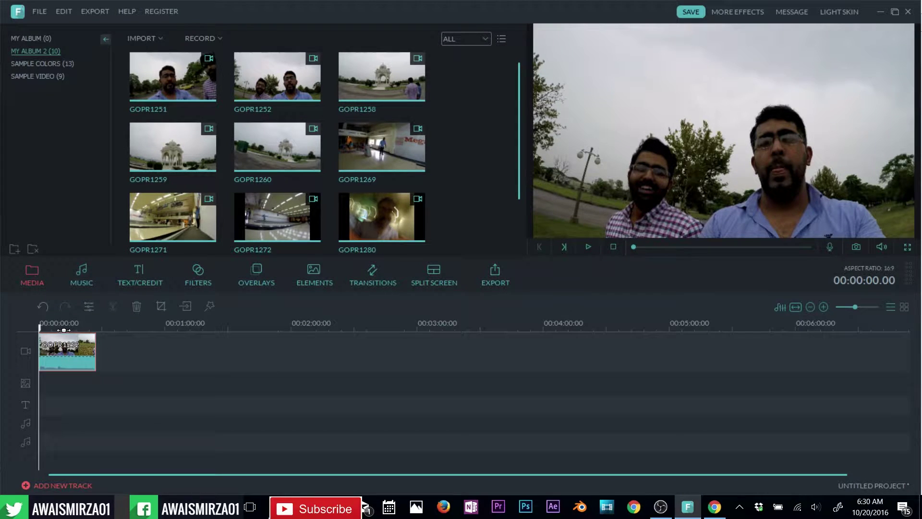
{"action": "left_click_drag", "start_coordinate": [64, 325], "coordinate": [192, 326]}
{"action": "left_click_drag", "start_coordinate": [300, 474], "coordinate": [232, 457]}
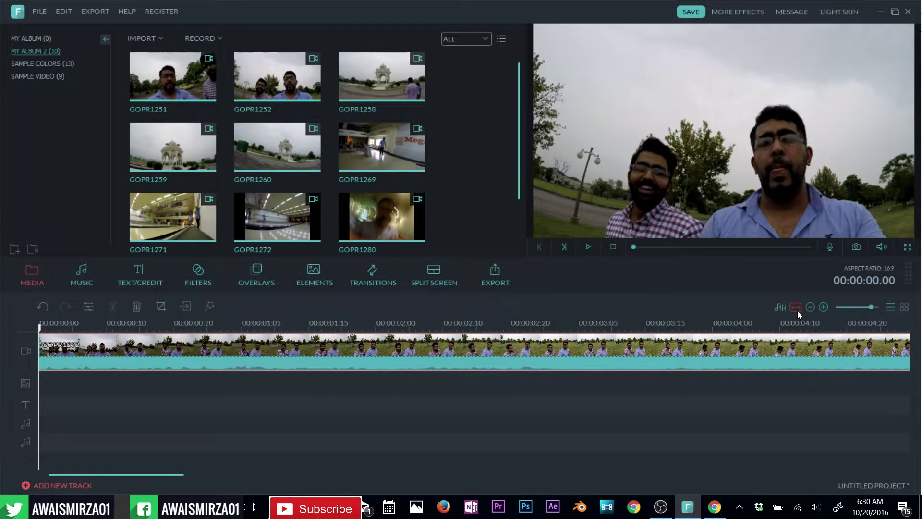
{"action": "left_click", "coordinate": [798, 309]}
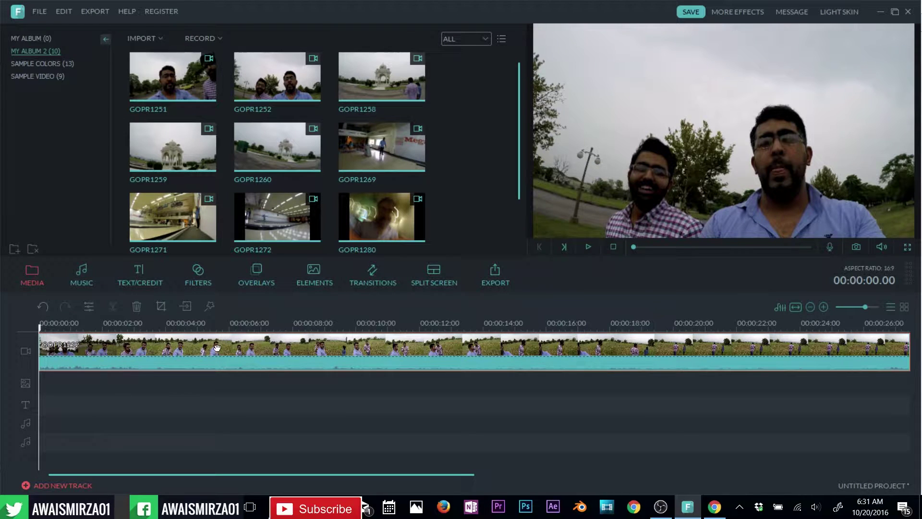
{"action": "left_click", "coordinate": [824, 307]}
{"action": "left_click", "coordinate": [810, 306]}
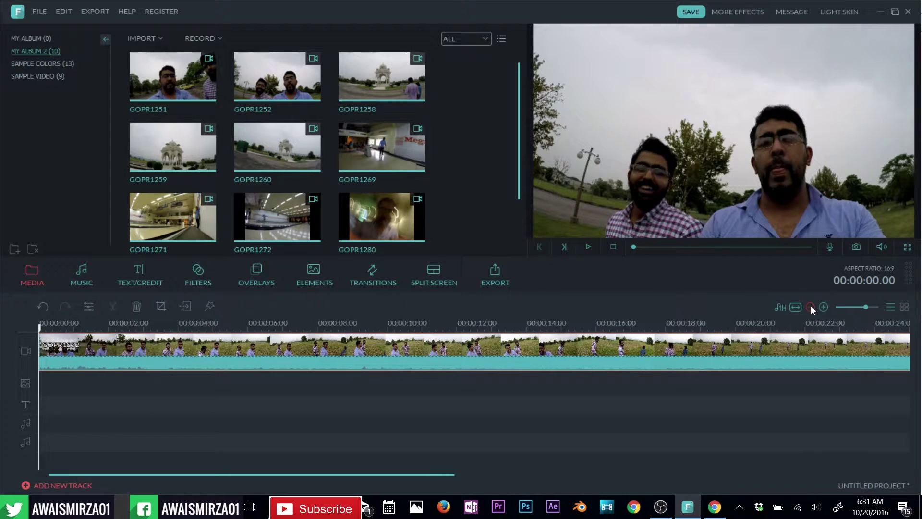
{"action": "left_click", "coordinate": [865, 305]}
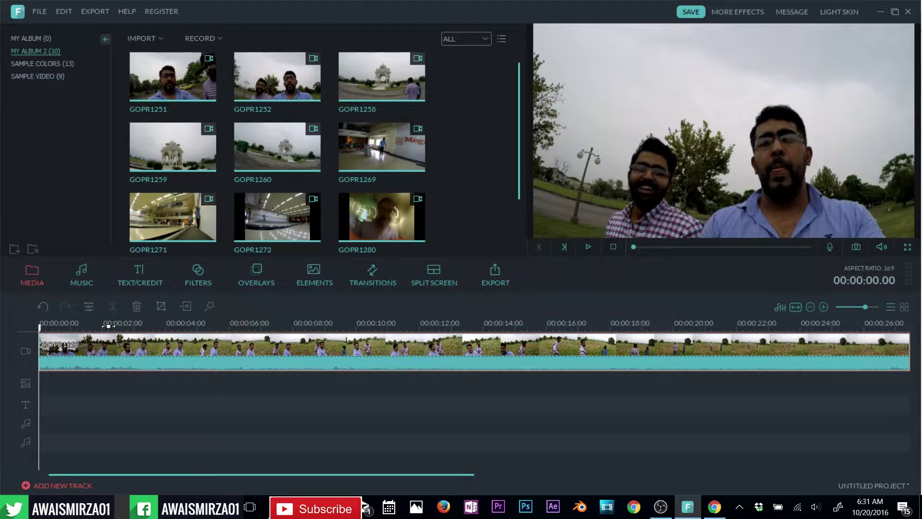
Play the GOPR1252 clip from its start, stop at 00:00:02.16 and split it there
{"action": "key", "text": "space"}
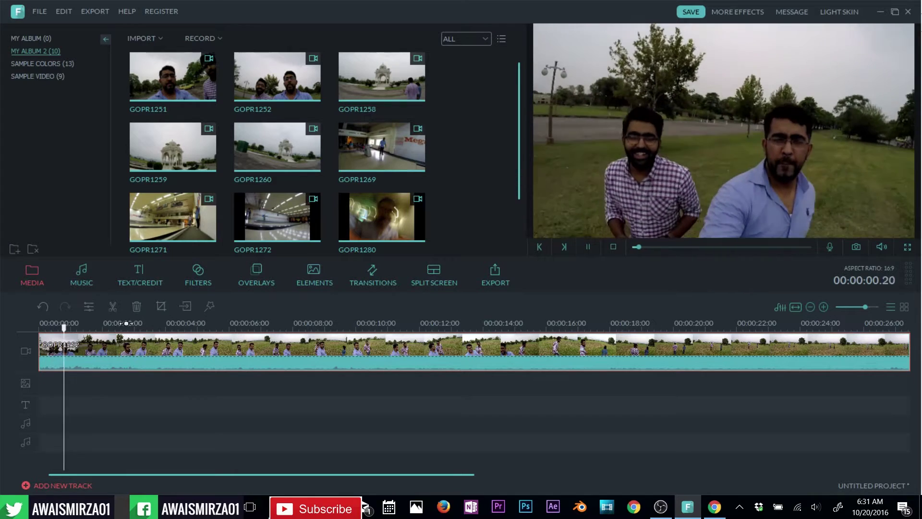
{"action": "key", "text": "space"}
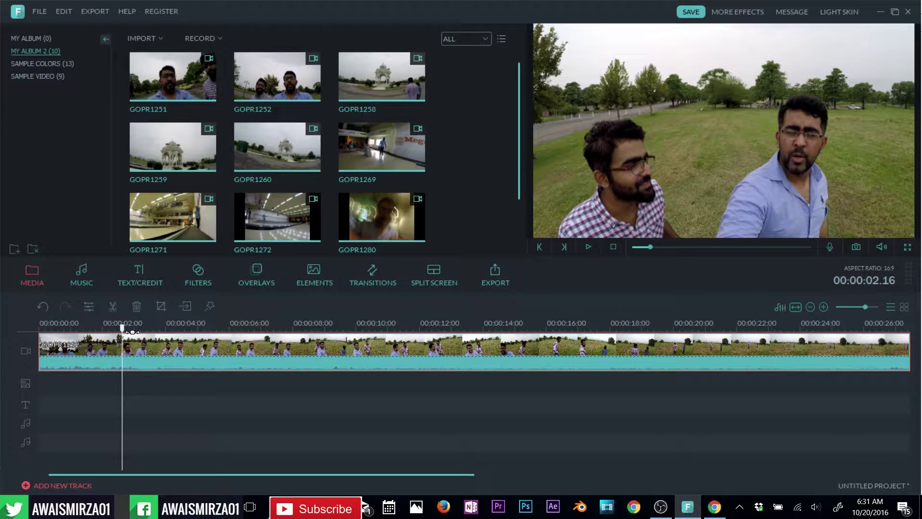
{"action": "left_click", "coordinate": [114, 307]}
{"action": "left_click", "coordinate": [113, 310]}
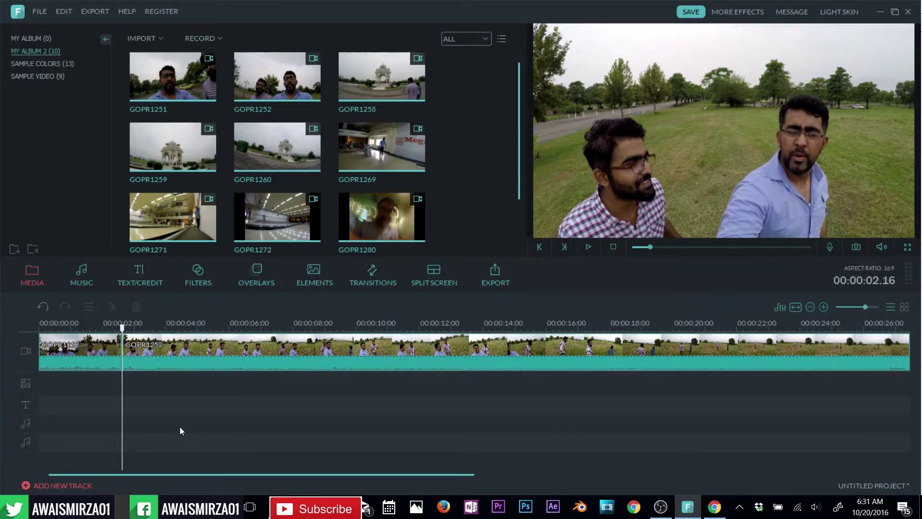
Delete the short opening segment before the cut in the GOPR1252 clip
{"action": "left_click", "coordinate": [78, 368]}
{"action": "left_click", "coordinate": [246, 370]}
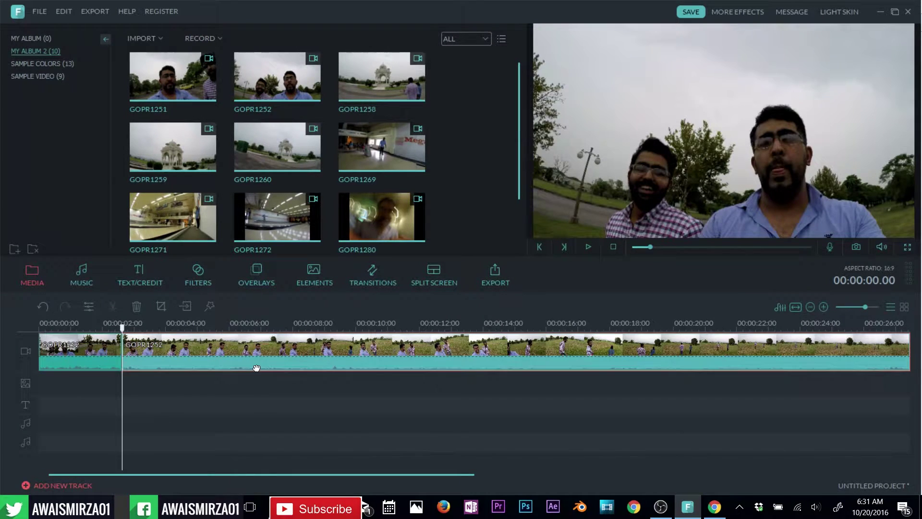
{"action": "left_click", "coordinate": [98, 364]}
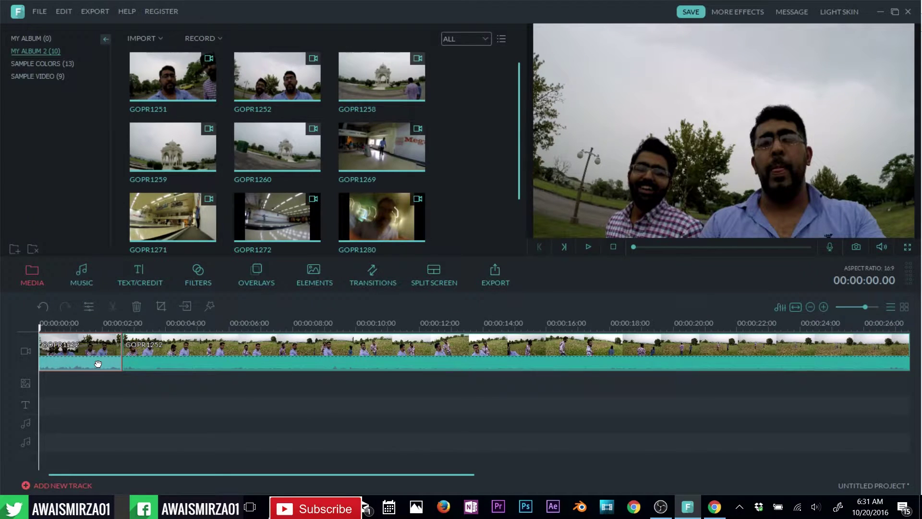
{"action": "left_click", "coordinate": [136, 307]}
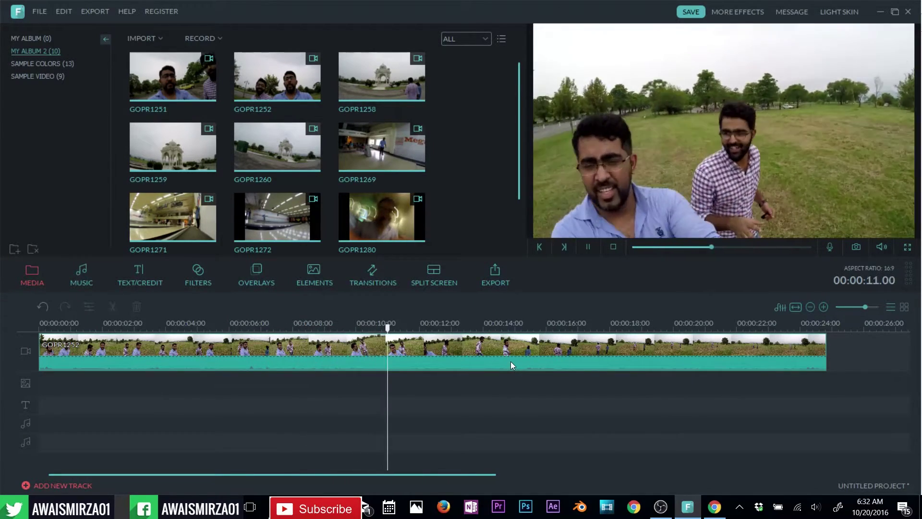
Position the playhead at 00:00:11.07 and split the remaining GOPR1252 clip there
{"action": "left_click", "coordinate": [390, 323]}
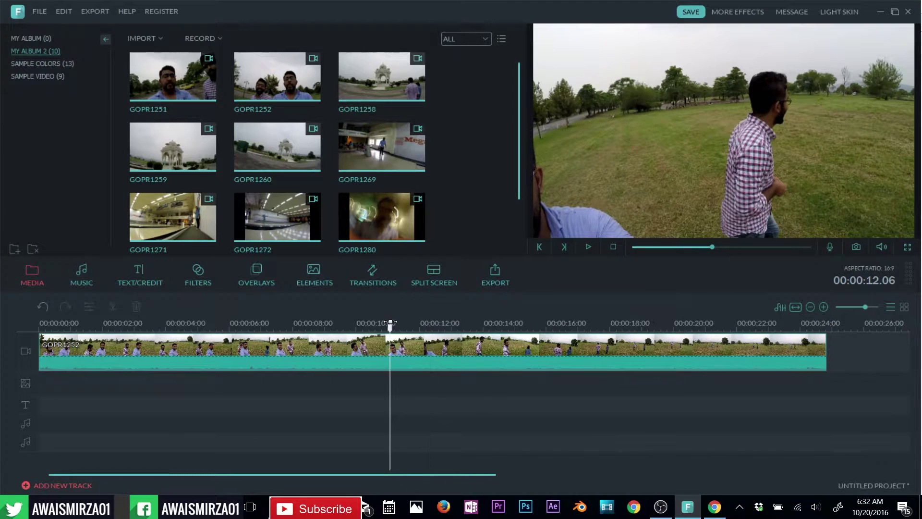
{"action": "left_click_drag", "start_coordinate": [390, 327], "coordinate": [397, 328]}
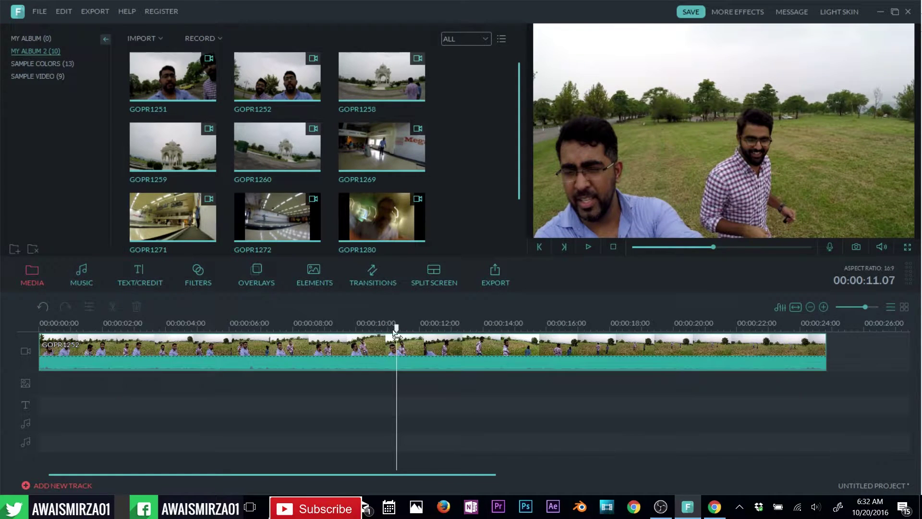
{"action": "left_click", "coordinate": [421, 346]}
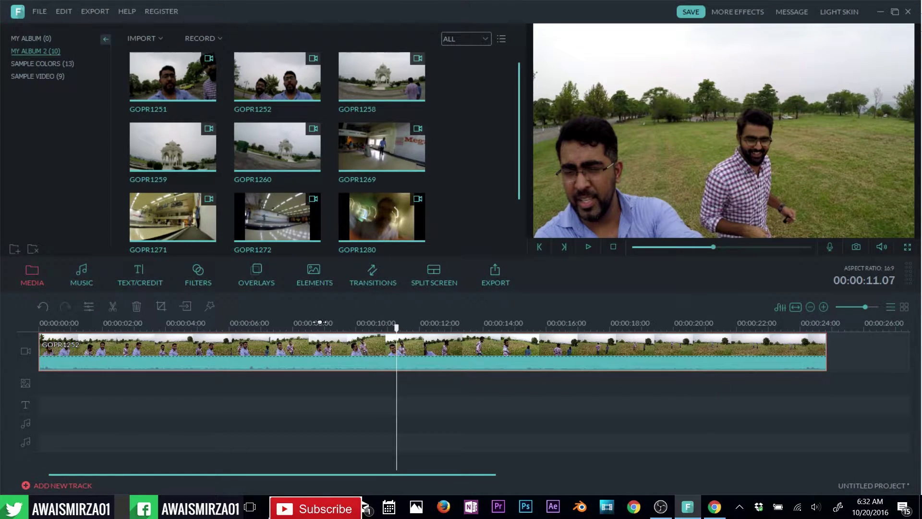
{"action": "left_click", "coordinate": [115, 308]}
Play on to 00:00:16.00, split the clip there and delete the segment between the two cuts
{"action": "key", "text": "space"}
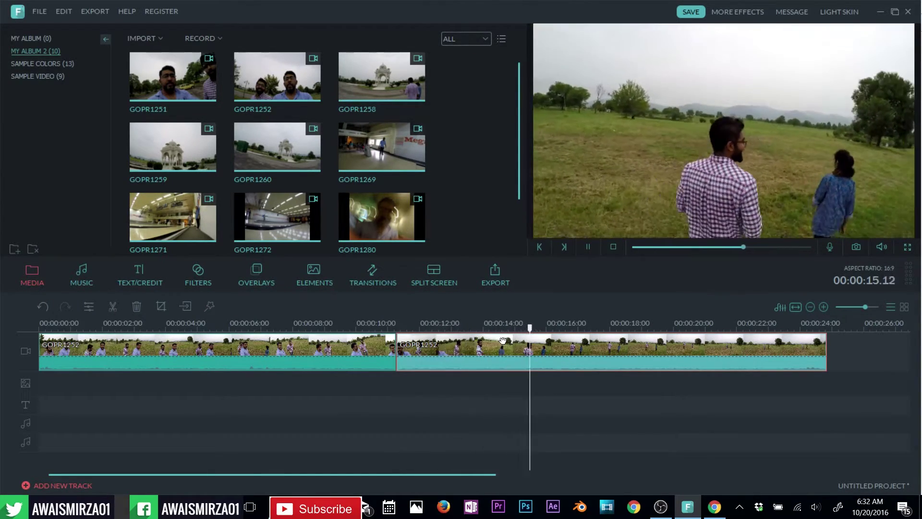
{"action": "key", "text": "space"}
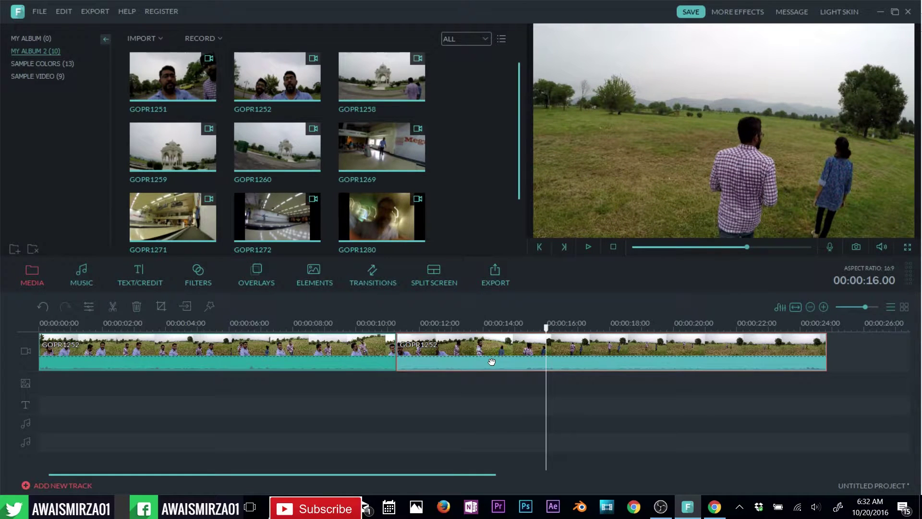
{"action": "left_click", "coordinate": [114, 310]}
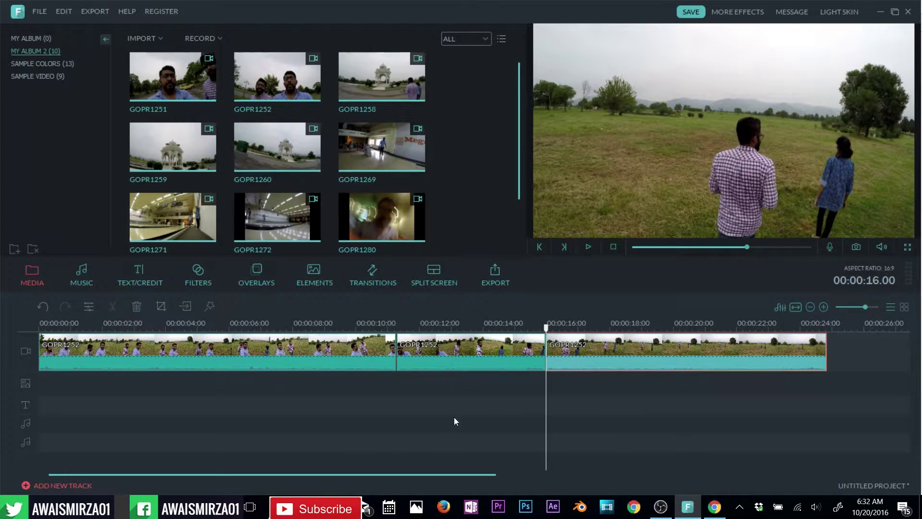
{"action": "left_click", "coordinate": [452, 370]}
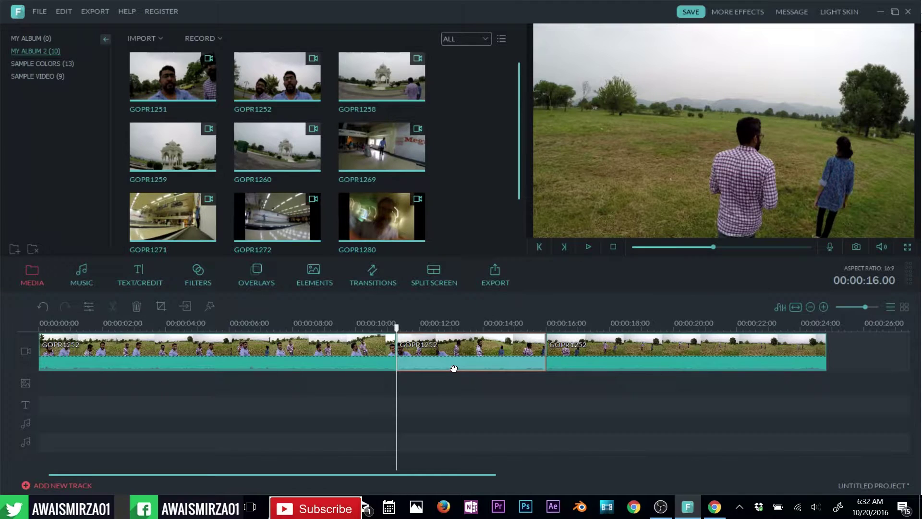
{"action": "left_click", "coordinate": [136, 306]}
Play the timeline from about 8 seconds across the join to review the edit
{"action": "left_click", "coordinate": [314, 327]}
{"action": "key", "text": "space"}
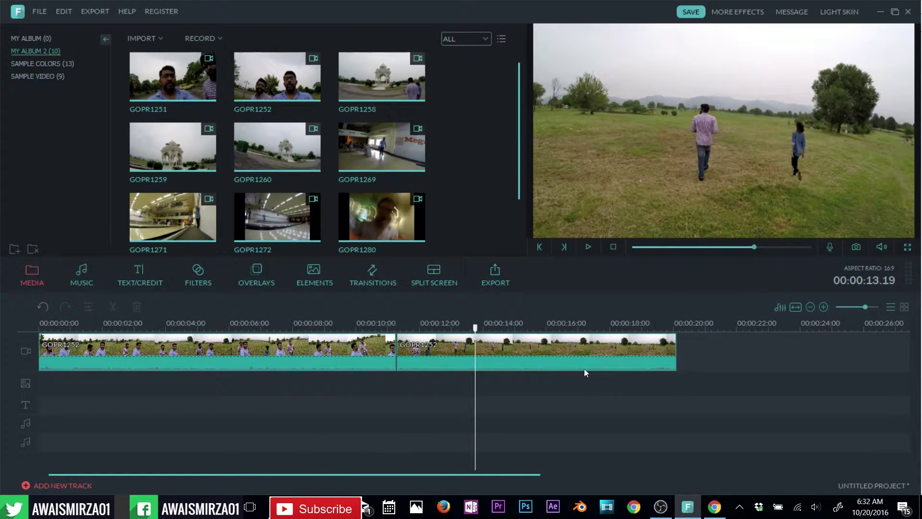
{"action": "key", "text": "space"}
Play from about 8 seconds, stop at 00:00:08.18 and split the first GOPR1252 segment there
{"action": "left_click", "coordinate": [290, 327]}
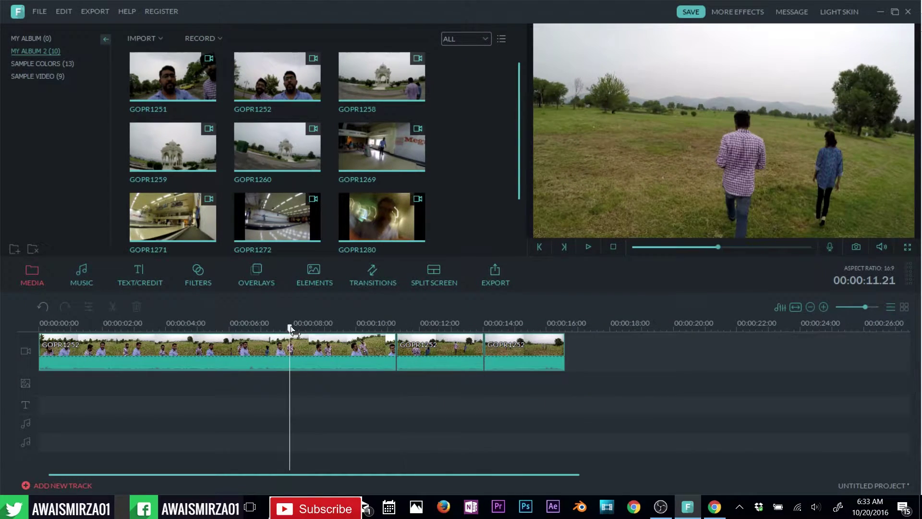
{"action": "key", "text": "space"}
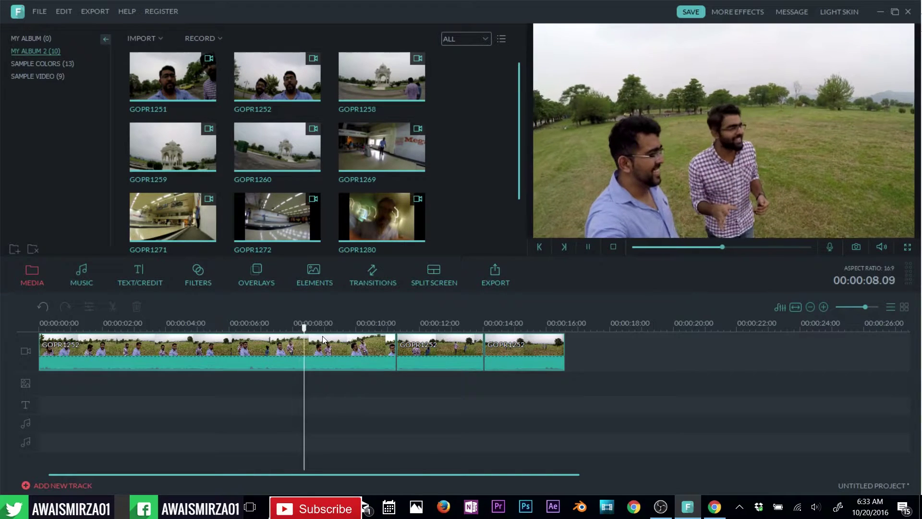
{"action": "key", "text": "space"}
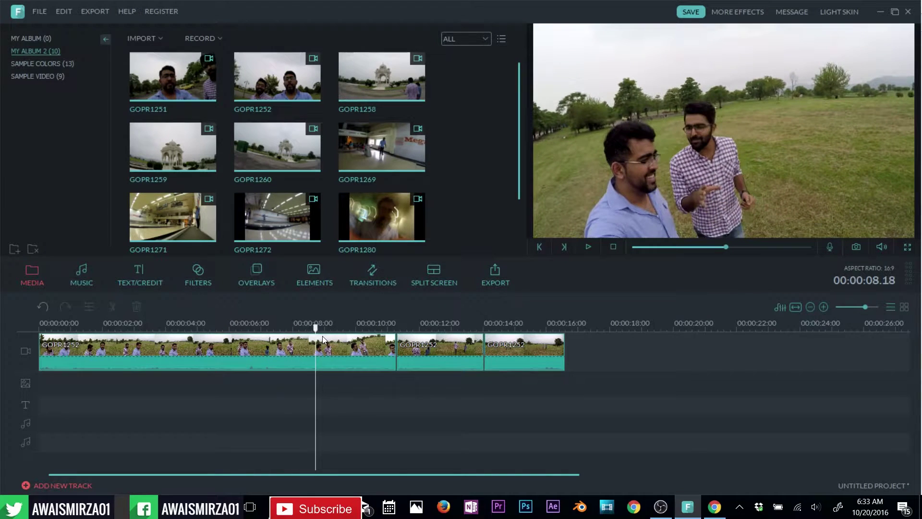
{"action": "left_click", "coordinate": [351, 364]}
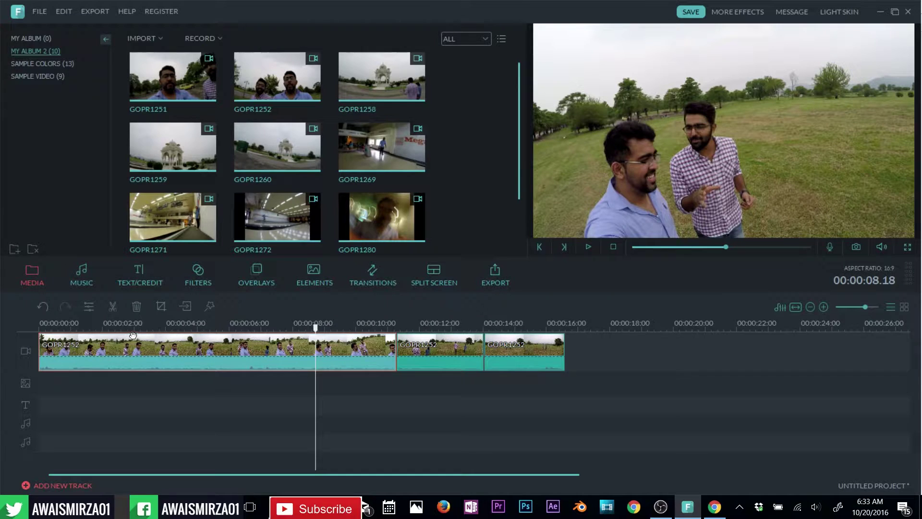
{"action": "left_click", "coordinate": [111, 308]}
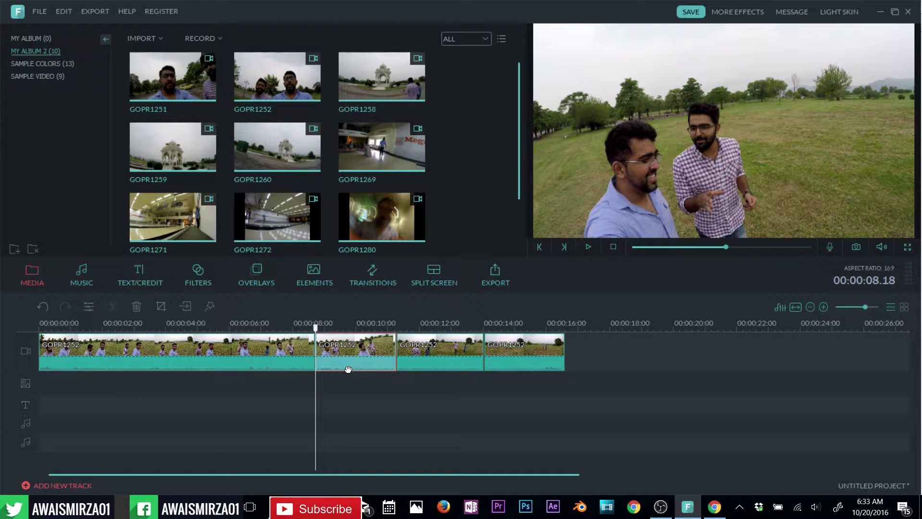
Crop the short segment after the new cut manually to a tight frame around the man in the checked shirt
{"action": "left_click", "coordinate": [160, 306]}
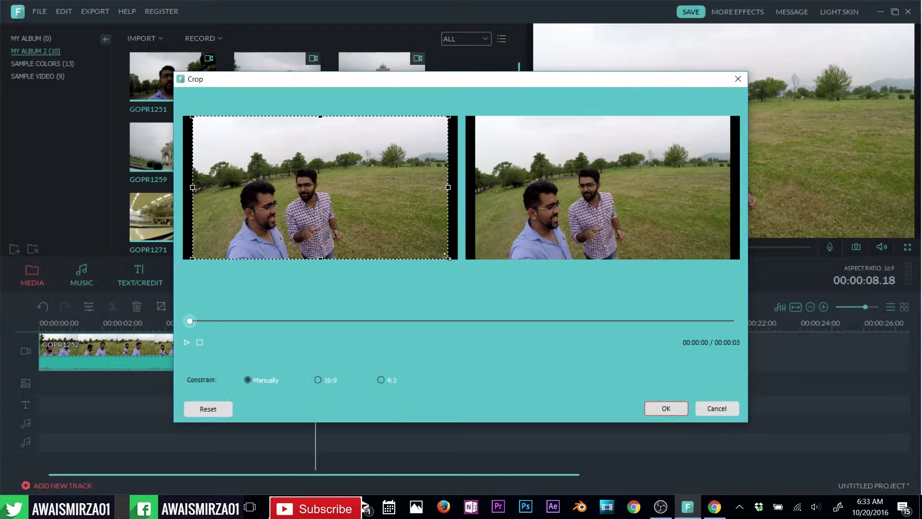
{"action": "left_click_drag", "start_coordinate": [446, 258], "coordinate": [367, 224]}
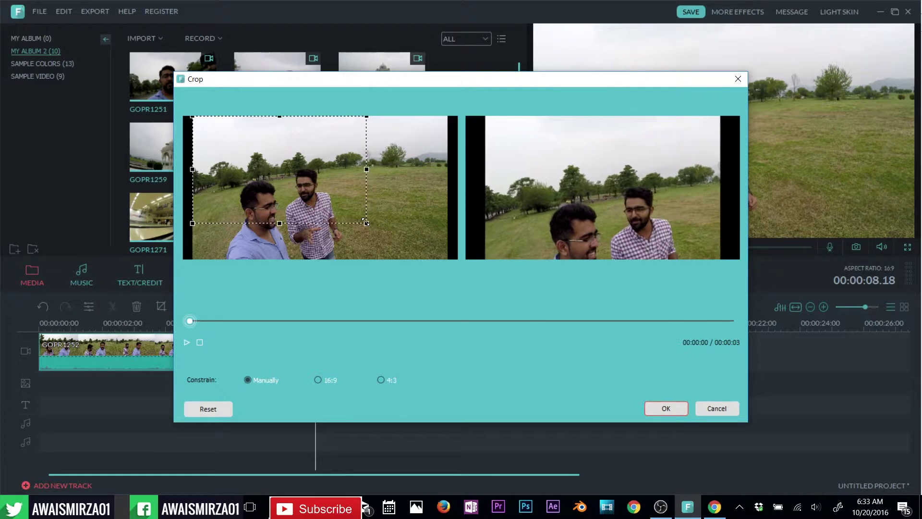
{"action": "left_click_drag", "start_coordinate": [194, 119], "coordinate": [277, 164]}
{"action": "left_click_drag", "start_coordinate": [335, 186], "coordinate": [328, 183]}
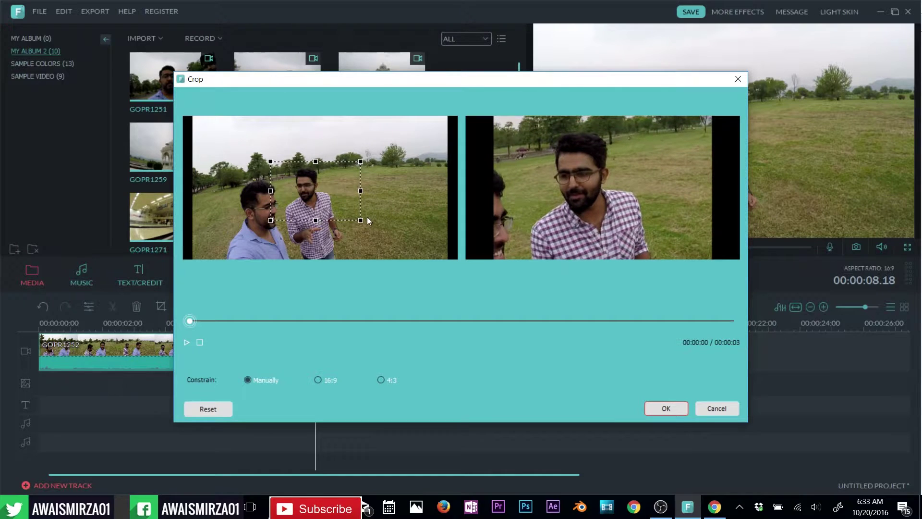
{"action": "left_click_drag", "start_coordinate": [360, 221], "coordinate": [352, 210]}
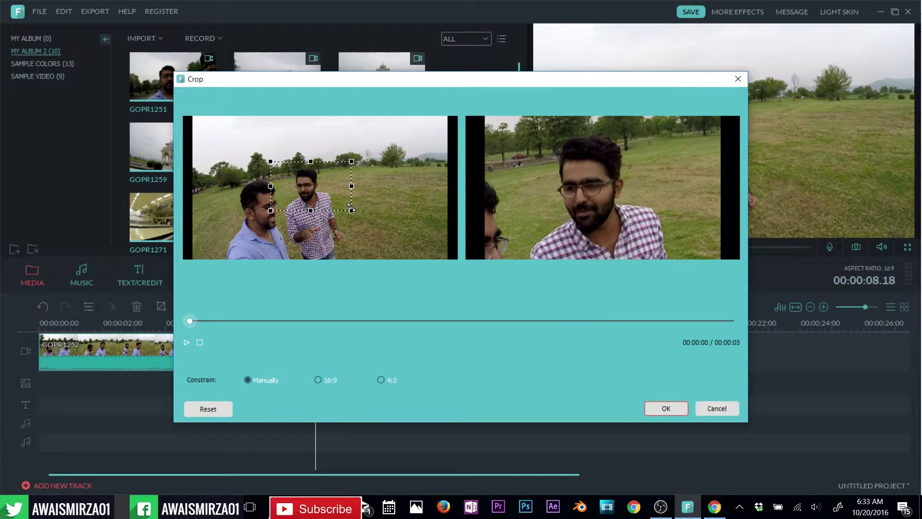
Constrain the crop to 16:9, reposition the frame over the man in the checked shirt and apply the crop
{"action": "left_click", "coordinate": [318, 380]}
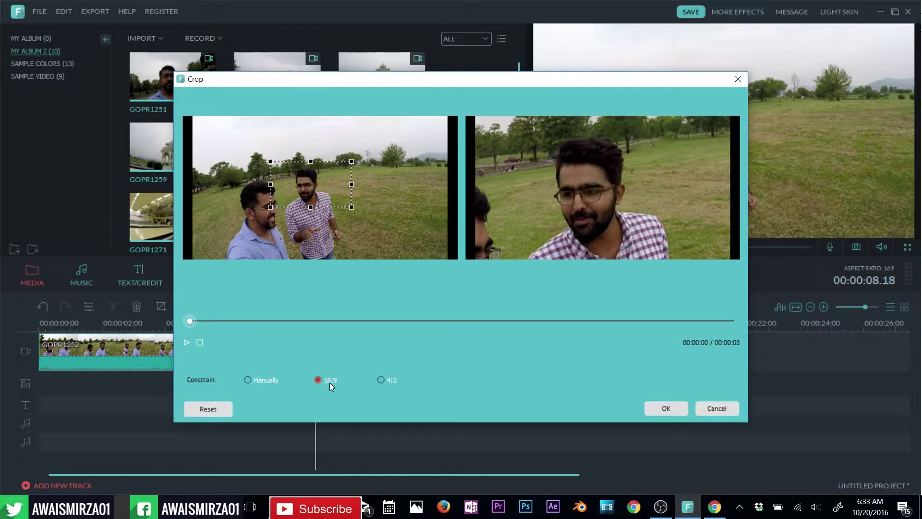
{"action": "left_click_drag", "start_coordinate": [353, 209], "coordinate": [335, 199]}
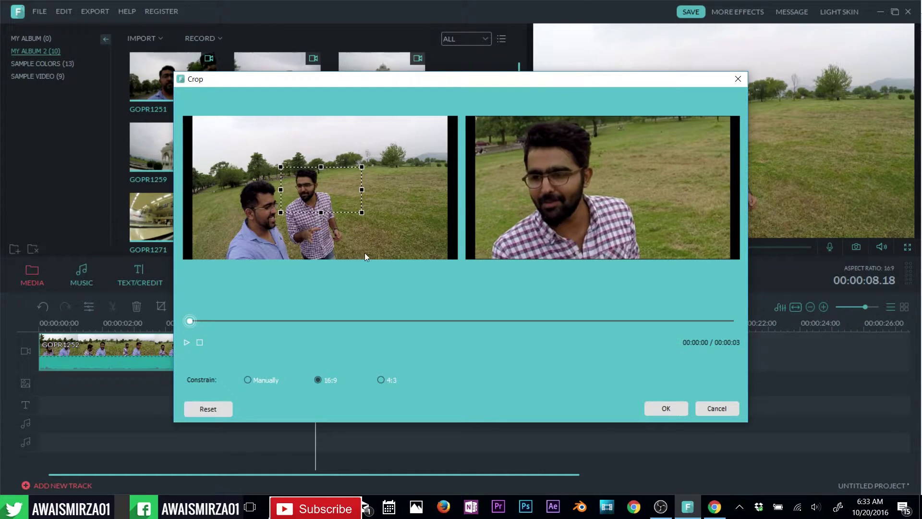
{"action": "left_click", "coordinate": [666, 408]}
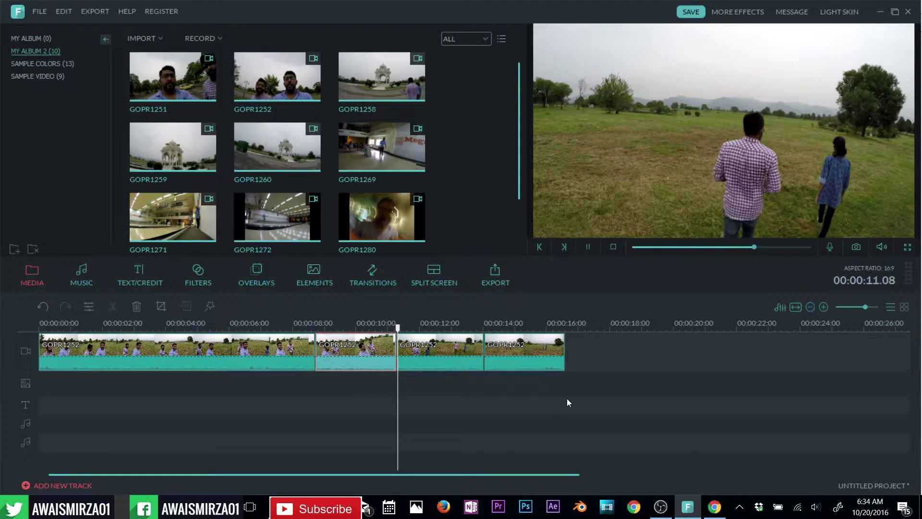
Add the Vacation 6 "Camping" element to the timeline shortly after the start of the first GOPR1252 segment
{"action": "left_click", "coordinate": [37, 330]}
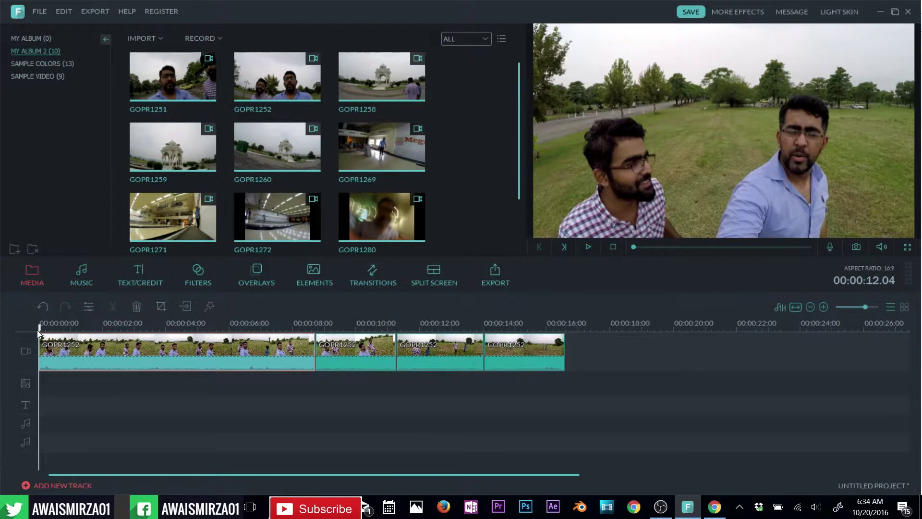
{"action": "left_click", "coordinate": [140, 276]}
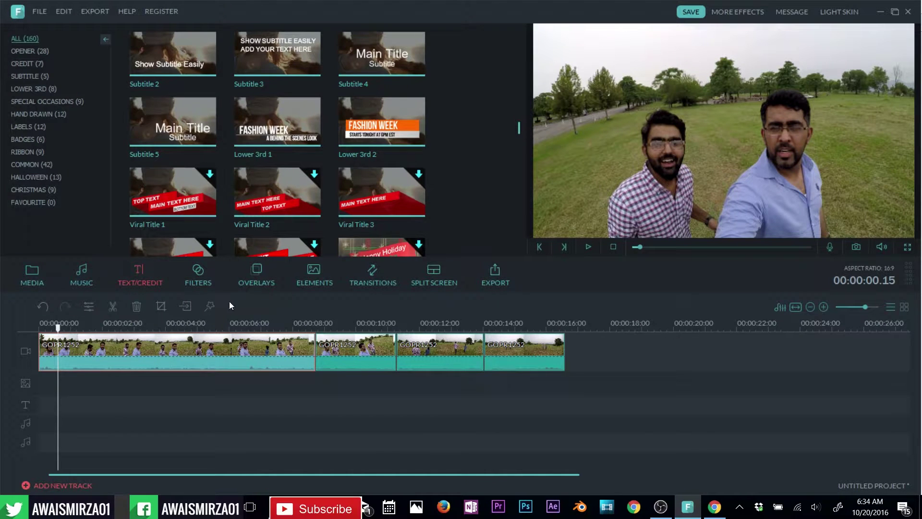
{"action": "left_click", "coordinate": [312, 284]}
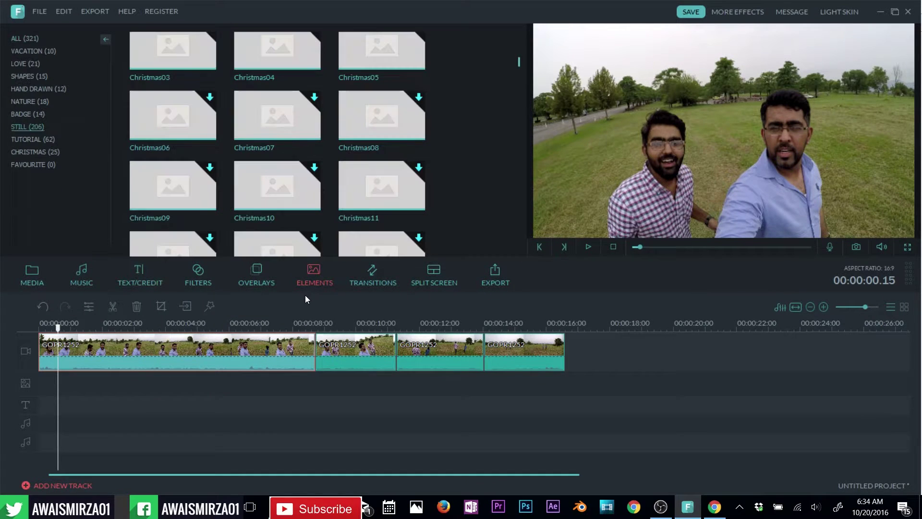
{"action": "left_click", "coordinate": [47, 51]}
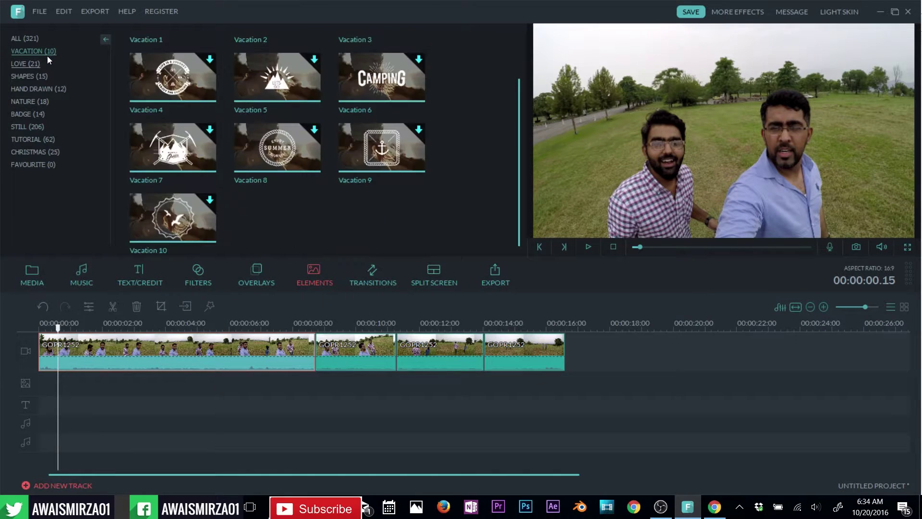
{"action": "left_click", "coordinate": [385, 76]}
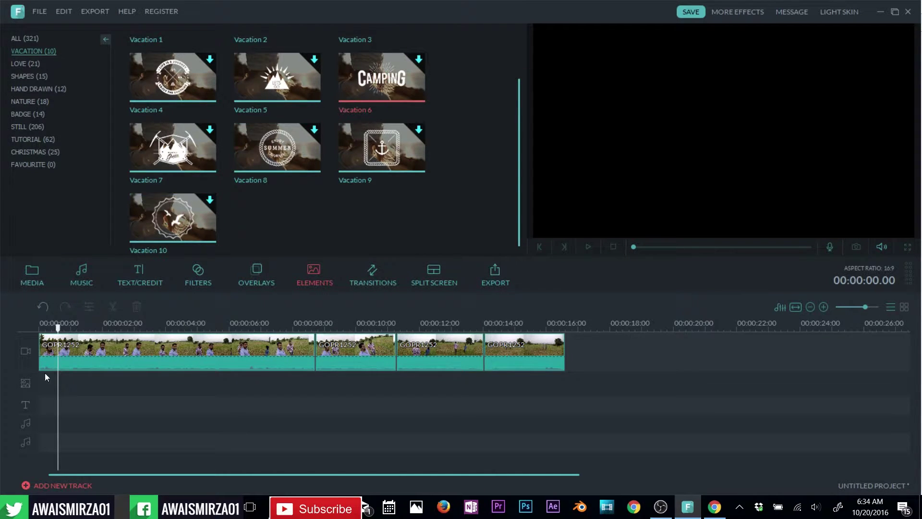
{"action": "mouse_move", "coordinate": [429, 93]}
{"action": "mouse_move", "coordinate": [59, 328]}
{"action": "left_mouse_down"}
{"action": "mouse_move", "coordinate": [128, 326]}
{"action": "mouse_move", "coordinate": [58, 328]}
{"action": "left_mouse_up"}
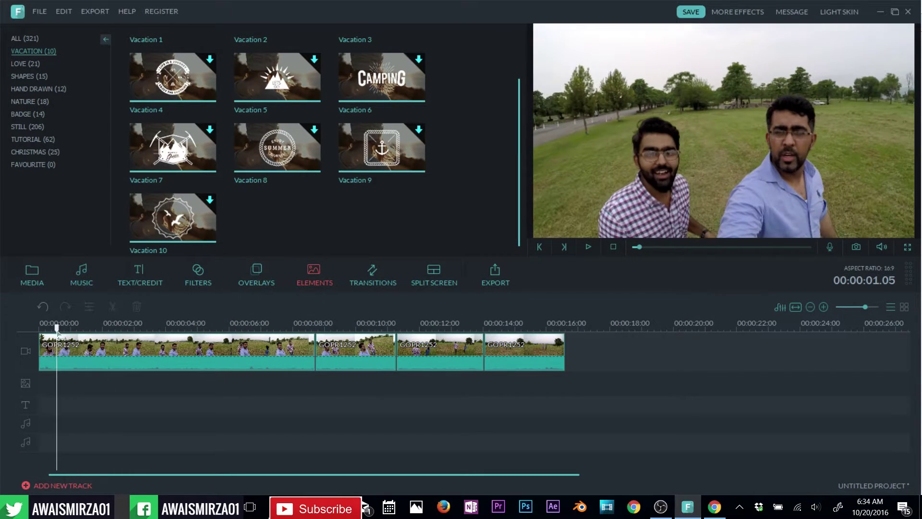
{"action": "left_click", "coordinate": [381, 78]}
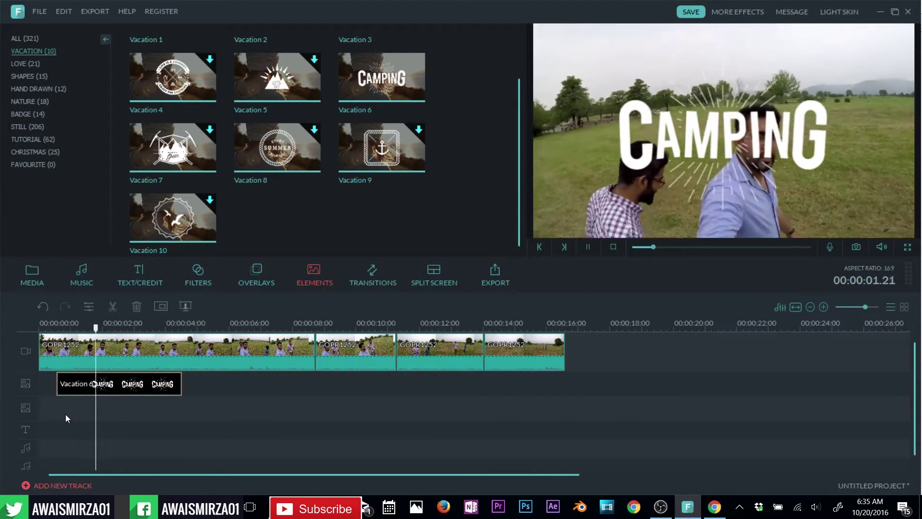
Shorten the Vacation 6 element to end at about 2 seconds and play it back
{"action": "left_click", "coordinate": [124, 393]}
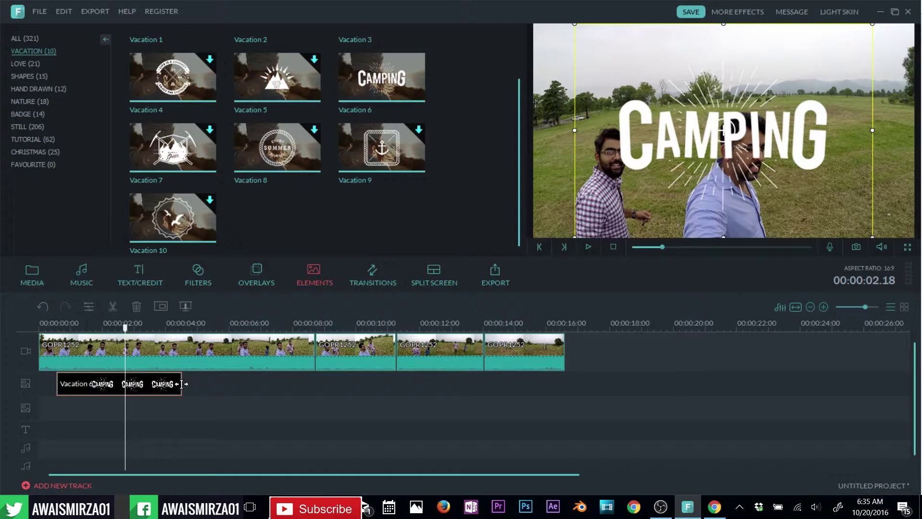
{"action": "left_click_drag", "start_coordinate": [169, 385], "coordinate": [111, 387]}
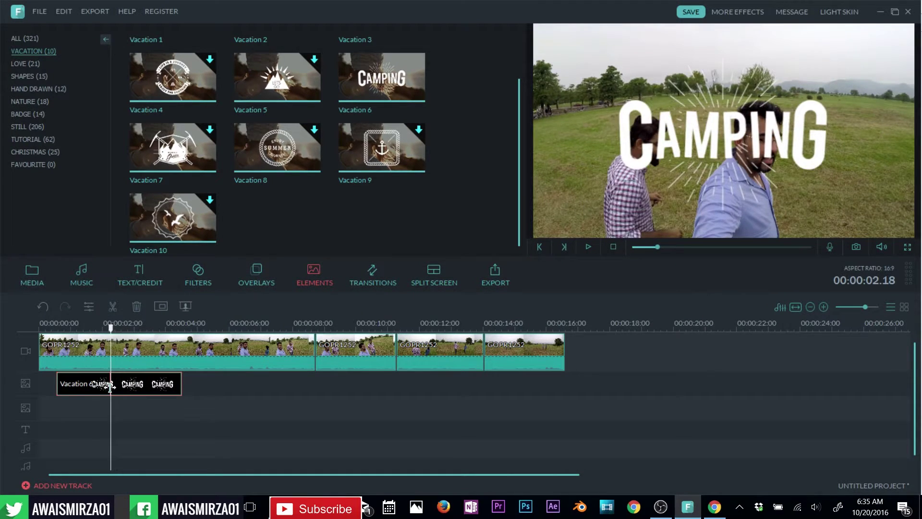
{"action": "left_click_drag", "start_coordinate": [111, 387], "coordinate": [102, 387]}
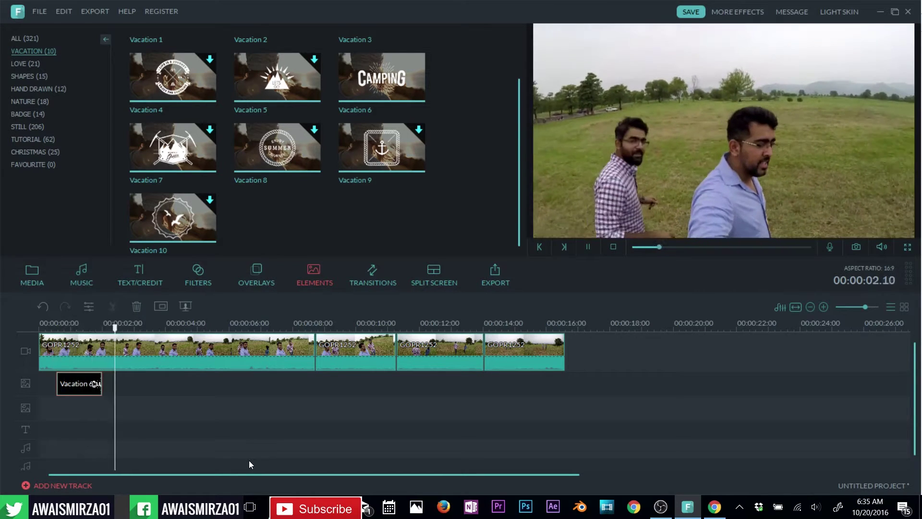
{"action": "key", "text": "space"}
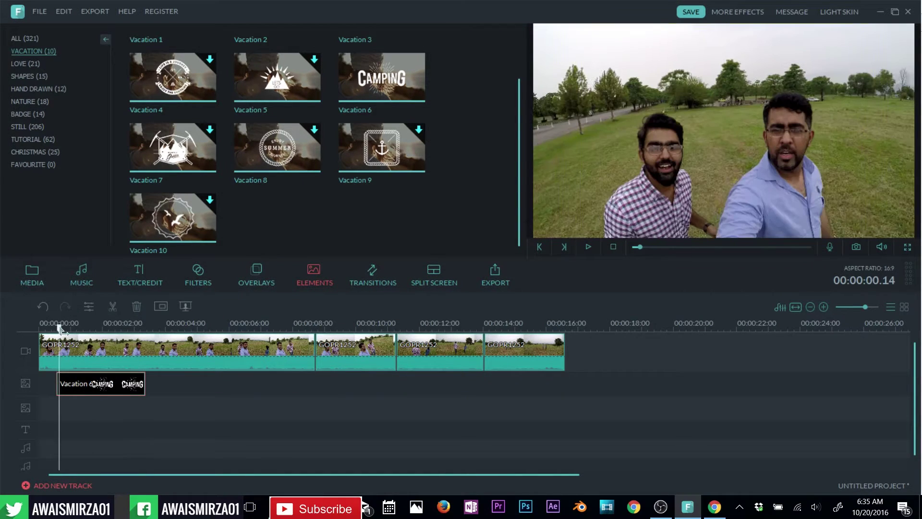
{"action": "left_click_drag", "start_coordinate": [61, 330], "coordinate": [84, 328]}
{"action": "double_click", "coordinate": [110, 383]}
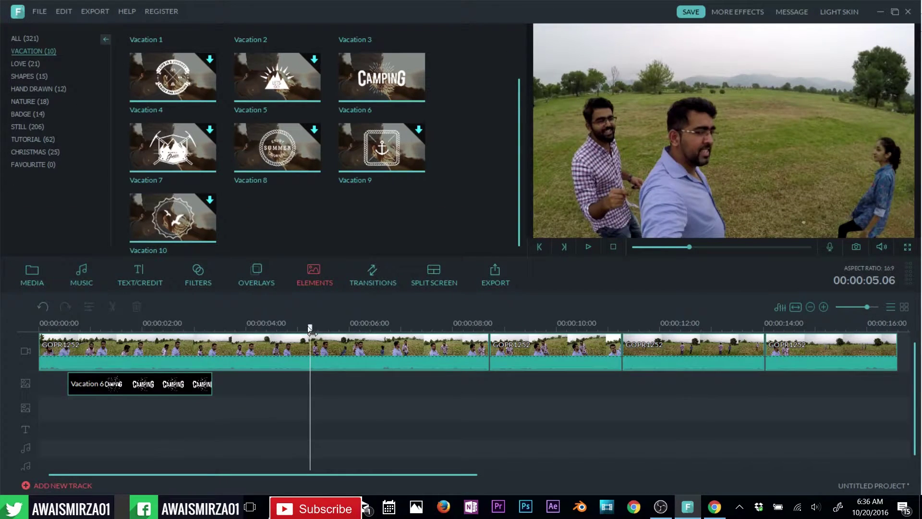
Split the first GOPR1252 segment at 00:00:04.03
{"action": "left_click_drag", "start_coordinate": [310, 331], "coordinate": [252, 330]}
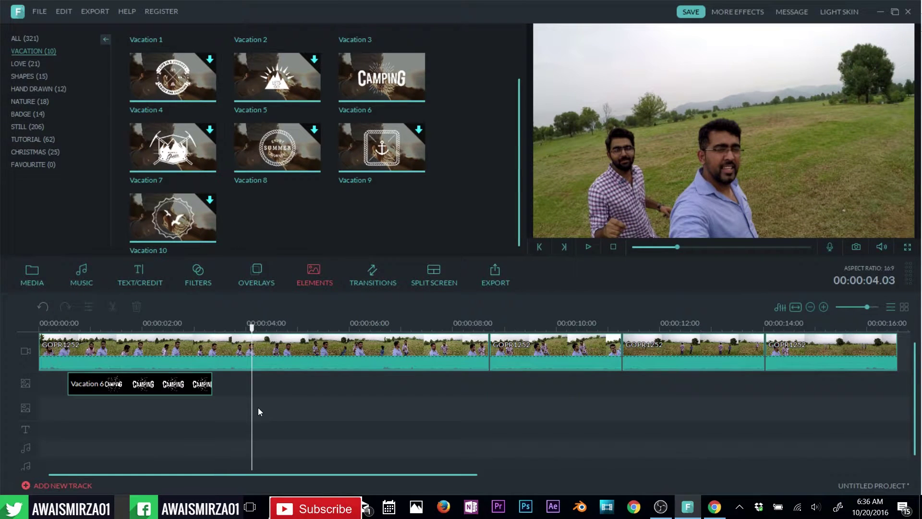
{"action": "left_click", "coordinate": [266, 367]}
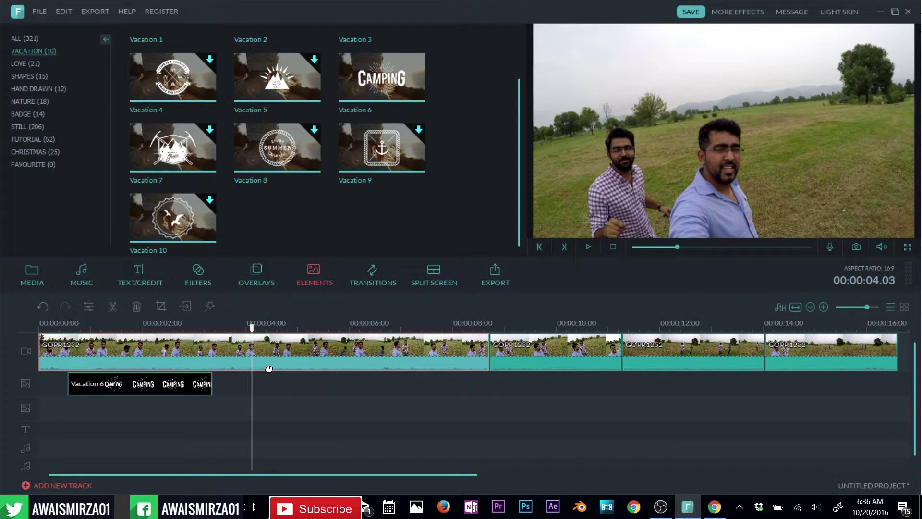
{"action": "left_click", "coordinate": [113, 309]}
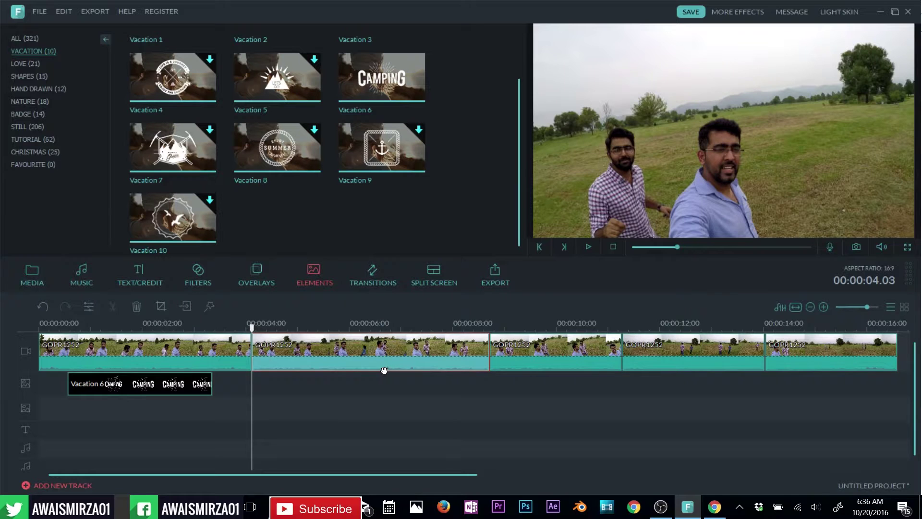
Apply the Glow filter from the cut at 00:00:04.03 with a blur of 3 and preview it
{"action": "left_click", "coordinate": [201, 281]}
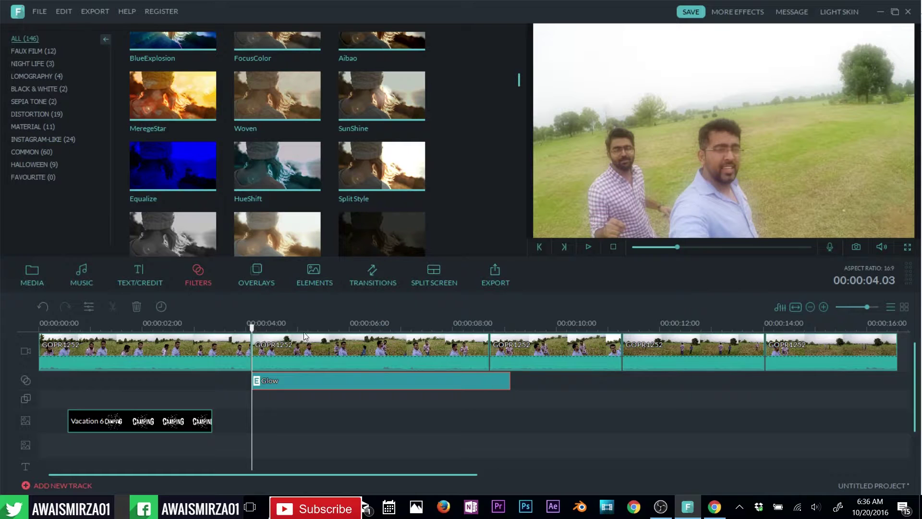
{"action": "double_click", "coordinate": [341, 381]}
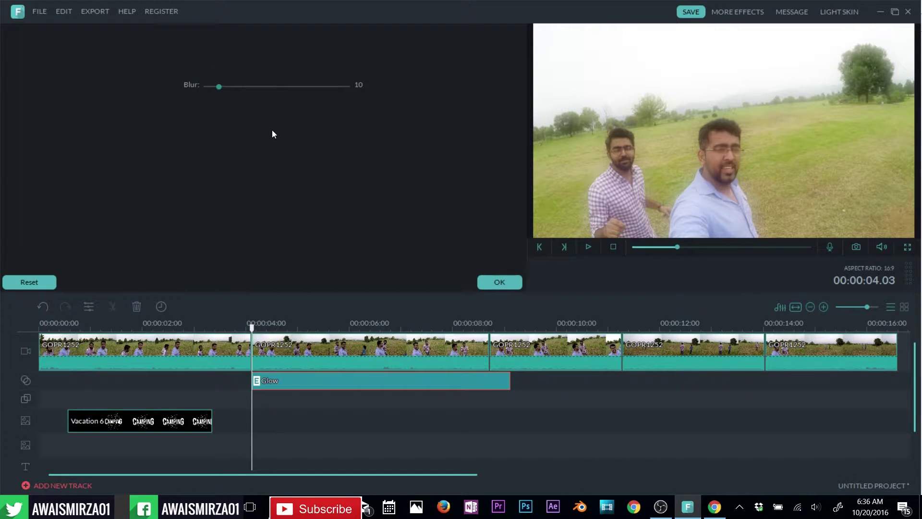
{"action": "mouse_move", "coordinate": [219, 87]}
{"action": "left_mouse_down"}
{"action": "mouse_move", "coordinate": [228, 86]}
{"action": "mouse_move", "coordinate": [207, 93]}
{"action": "left_mouse_up"}
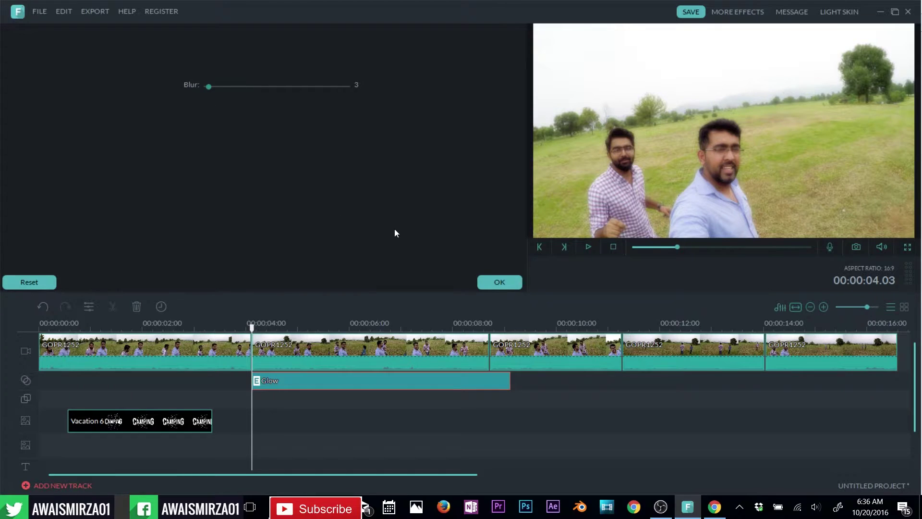
{"action": "left_click", "coordinate": [500, 282]}
{"action": "left_click", "coordinate": [229, 326]}
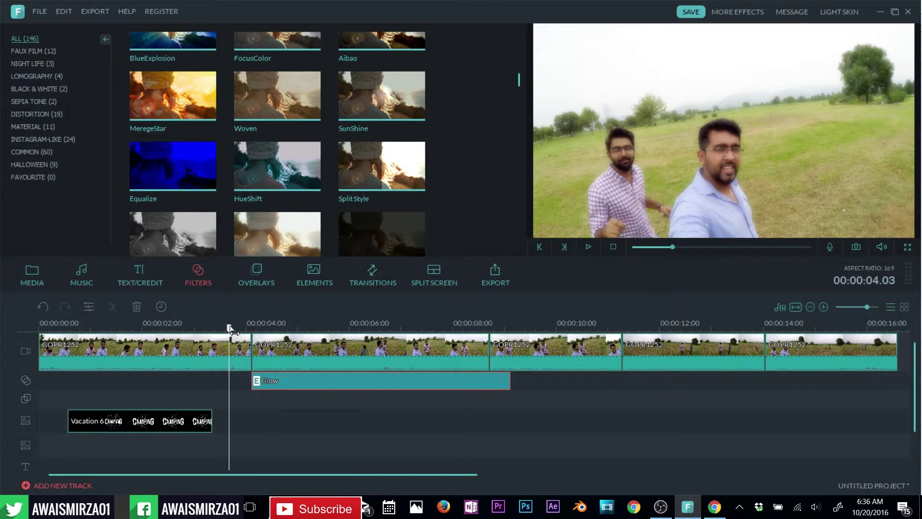
{"action": "key", "text": "space"}
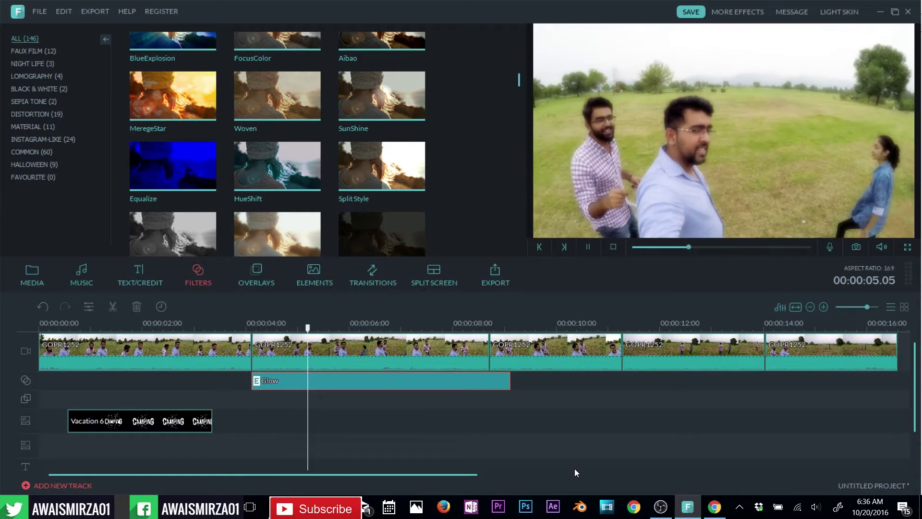
Add the Lens Flair 2 overlay at 00:00:11.09 over the last GOPR1252 segments and play it back
{"action": "left_click", "coordinate": [697, 326]}
{"action": "left_click_drag", "start_coordinate": [703, 328], "coordinate": [654, 325]}
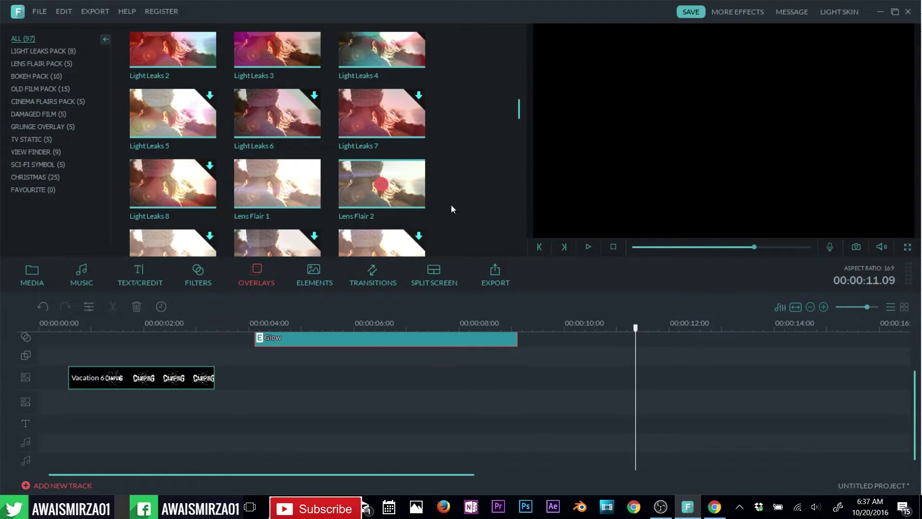
{"action": "scroll", "coordinate": [629, 401], "scroll_direction": "up", "scroll_amount": 2}
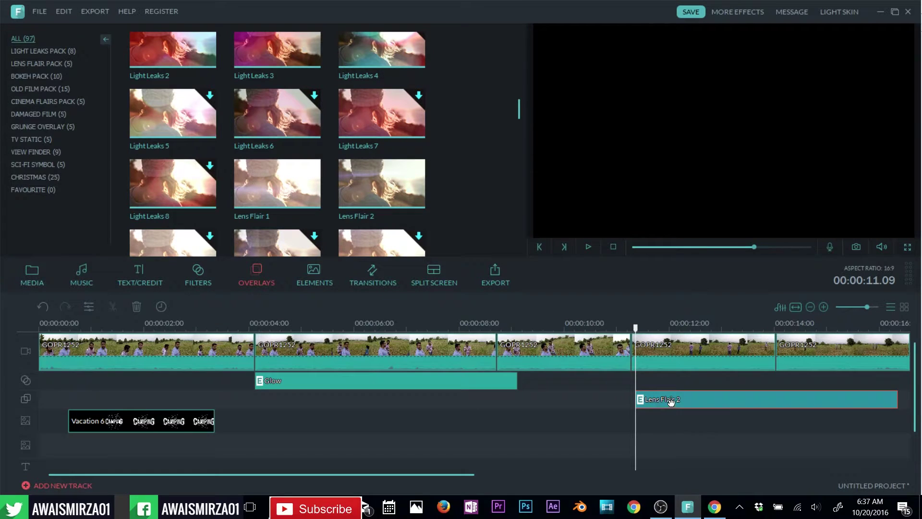
{"action": "key", "text": "space"}
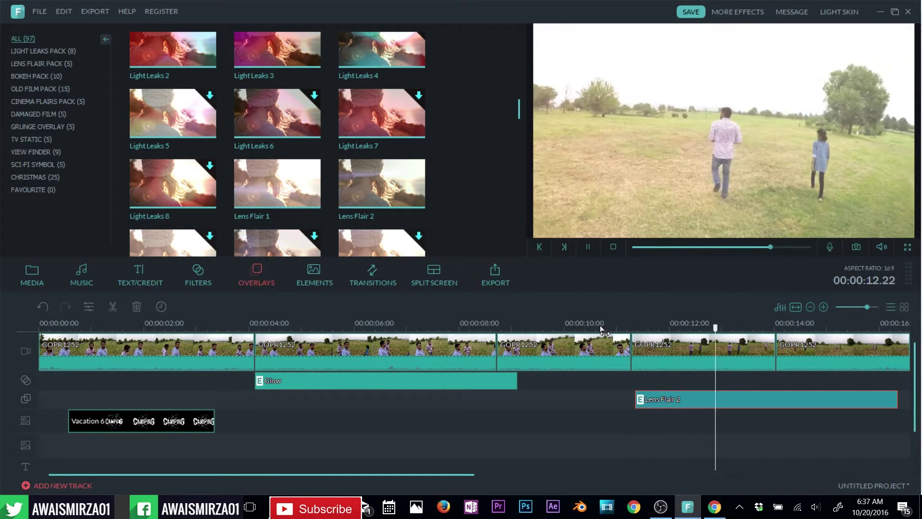
Place the GOPR1259 clip on the video track after the last GOPR1252 segment
{"action": "left_click", "coordinate": [70, 328]}
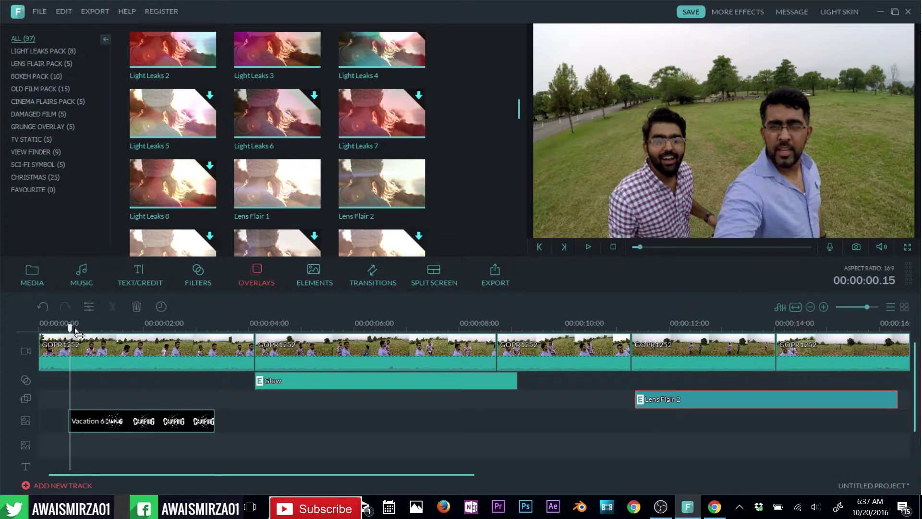
{"action": "left_click_drag", "start_coordinate": [70, 332], "coordinate": [10, 330]}
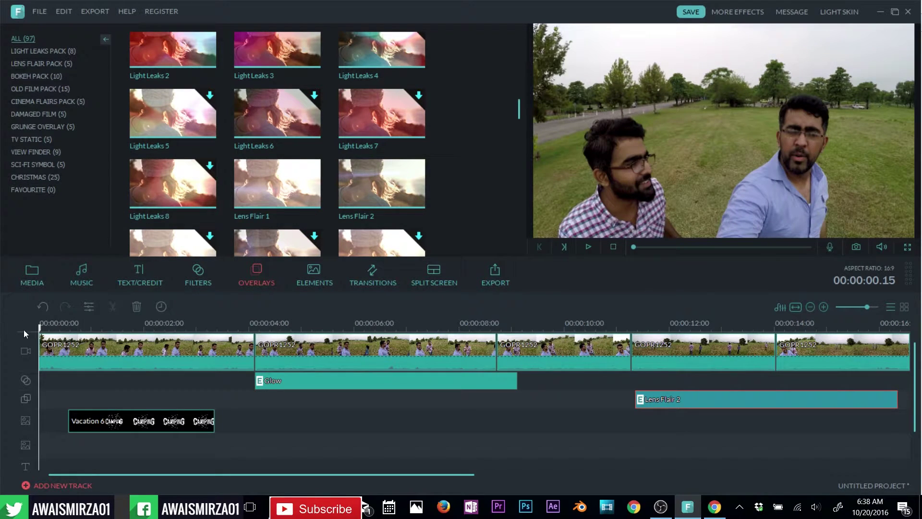
{"action": "left_click", "coordinate": [32, 273]}
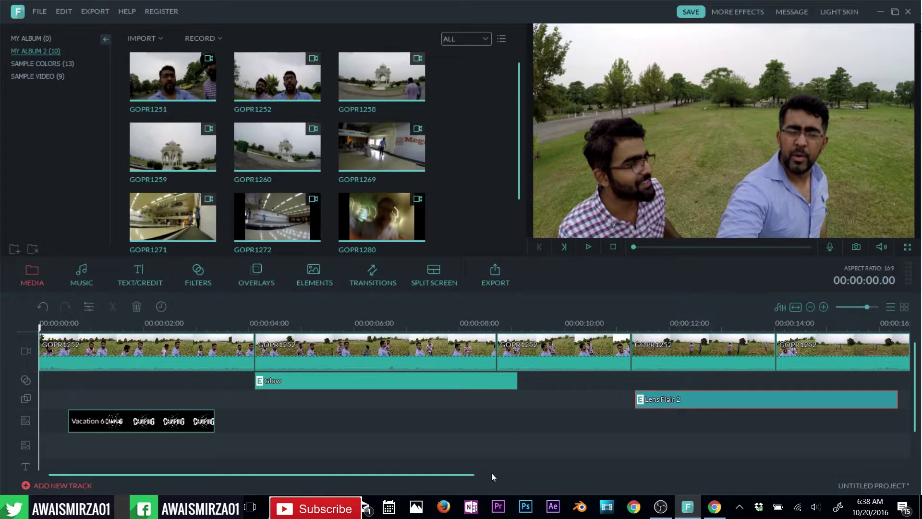
{"action": "left_click_drag", "start_coordinate": [468, 474], "coordinate": [494, 477]}
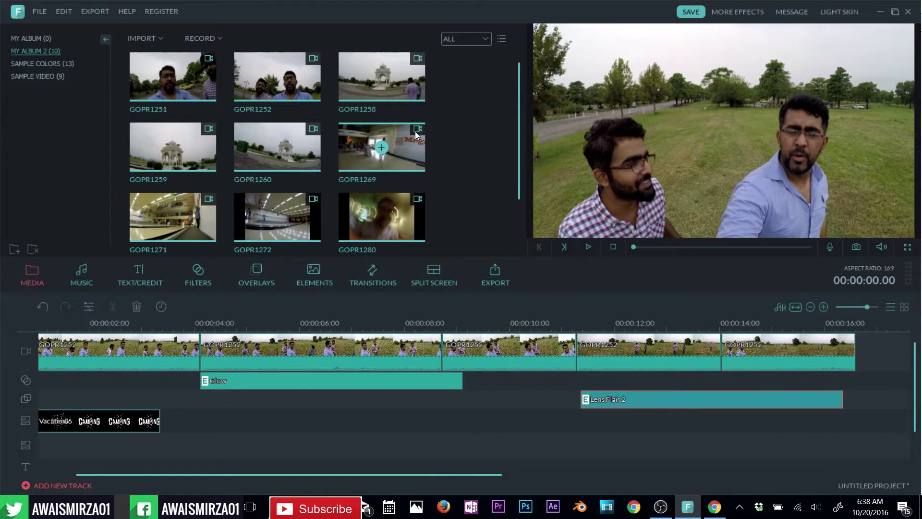
{"action": "left_click_drag", "start_coordinate": [194, 145], "coordinate": [474, 361]}
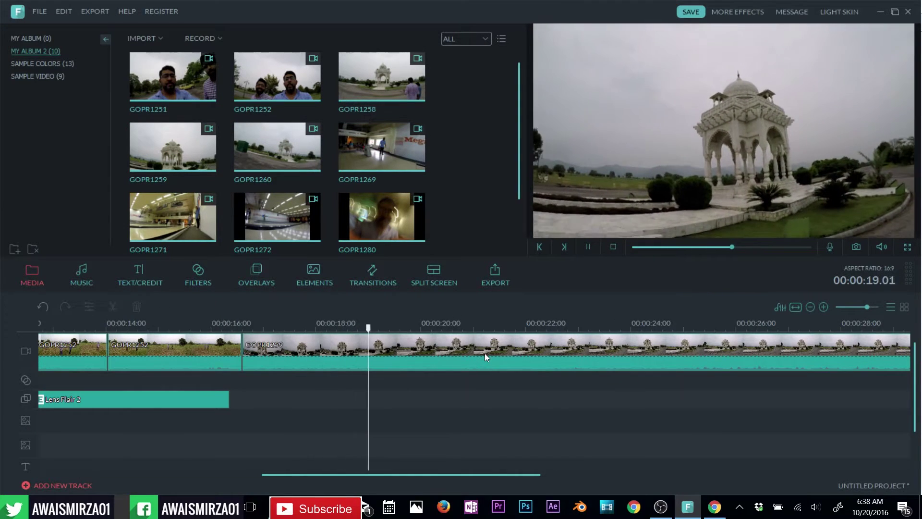
Split the GOPR1259 clip at 00:00:20.15 and delete the part after the cut
{"action": "key", "text": "space"}
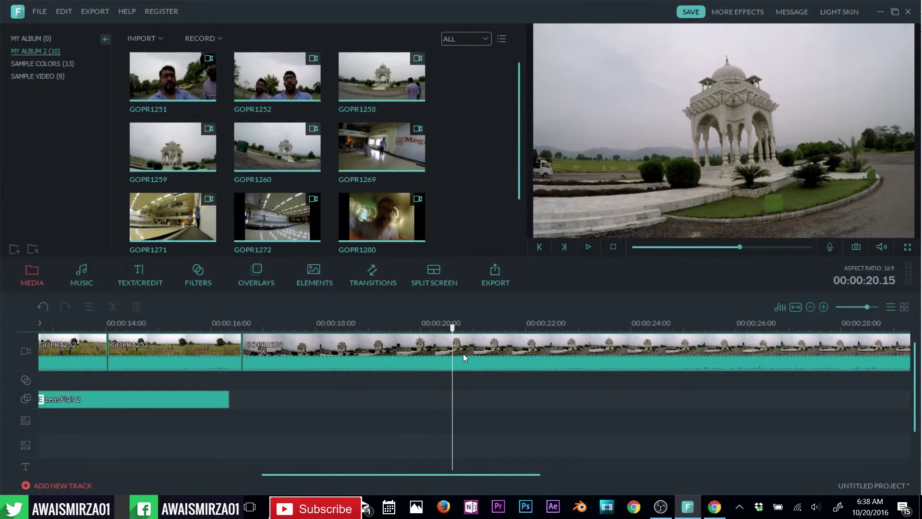
{"action": "left_click", "coordinate": [463, 354]}
{"action": "left_click", "coordinate": [113, 307]}
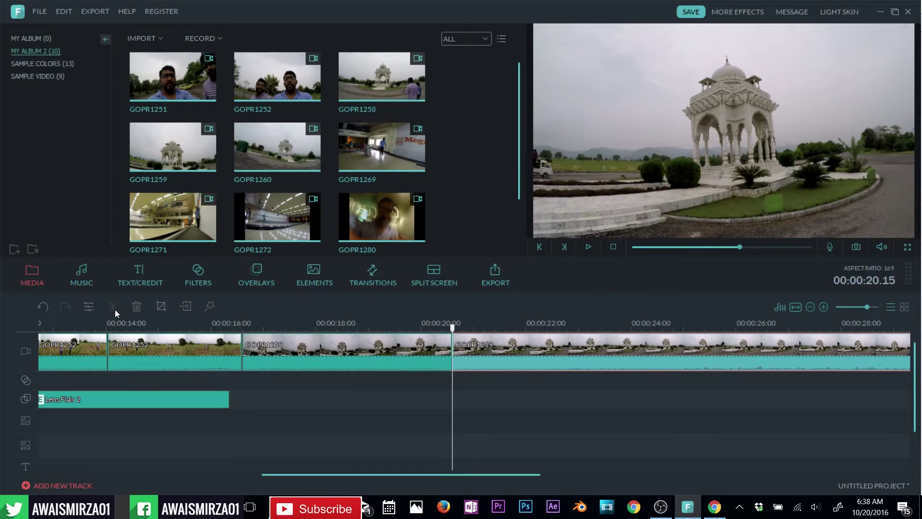
{"action": "key", "text": "Delete"}
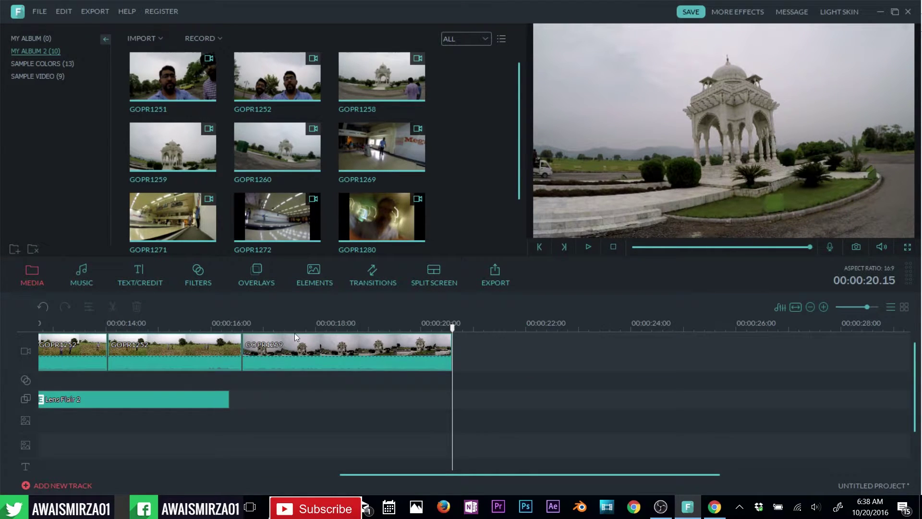
Insert a two-zone split screen with a diagonal divider between the last GOPR1252 segment and GOPR1259
{"action": "left_click", "coordinate": [326, 327]}
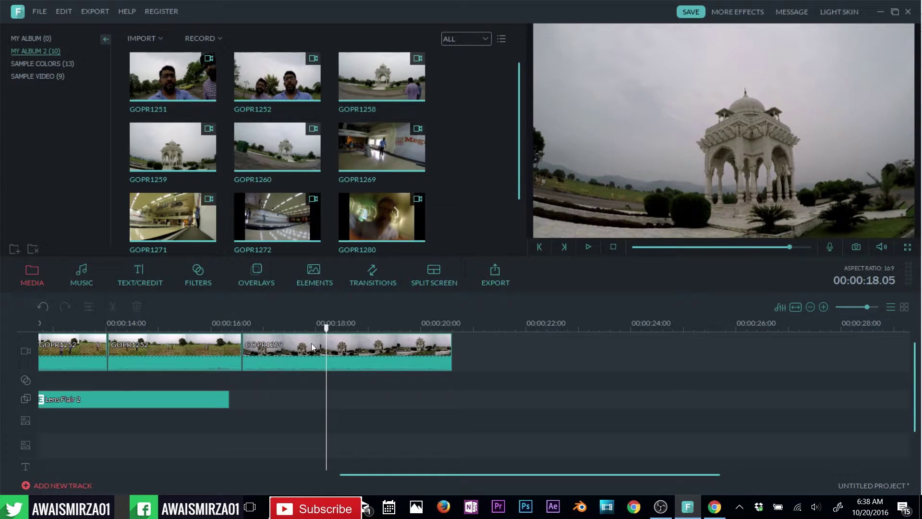
{"action": "mouse_move", "coordinate": [201, 157]}
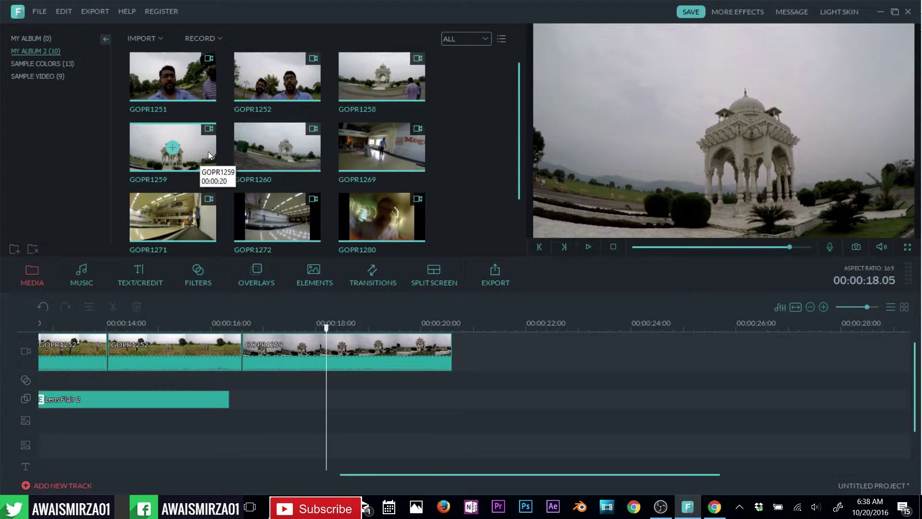
{"action": "scroll", "coordinate": [297, 175], "scroll_direction": "down", "scroll_amount": 2}
{"action": "scroll", "coordinate": [320, 336], "scroll_direction": "up", "scroll_amount": 1}
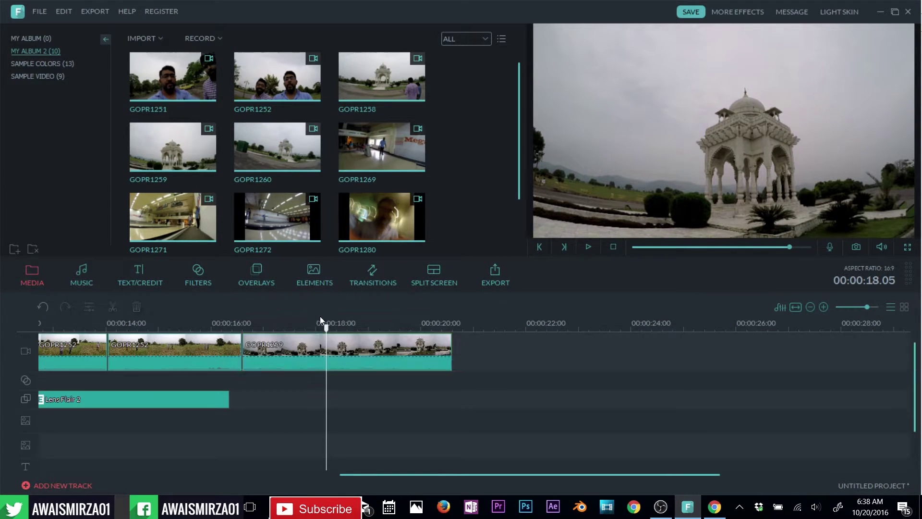
{"action": "left_click", "coordinate": [435, 286]}
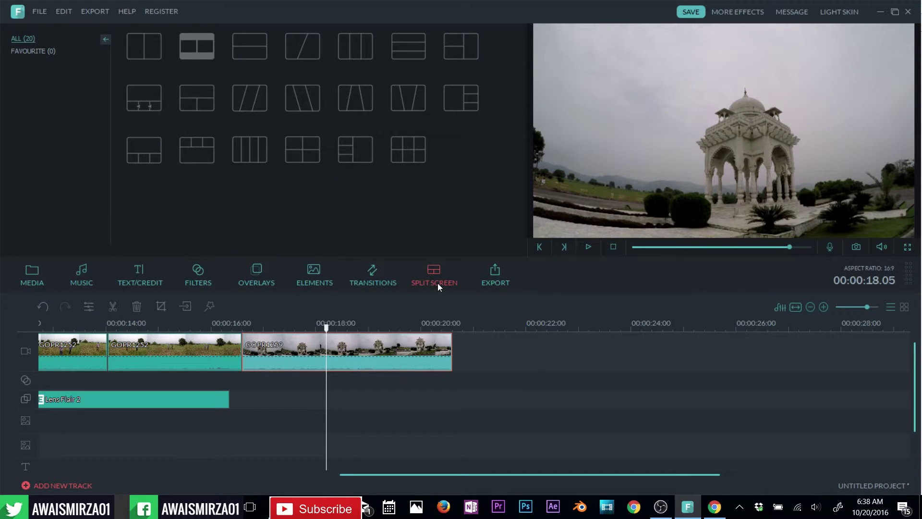
{"action": "left_click", "coordinate": [317, 57]}
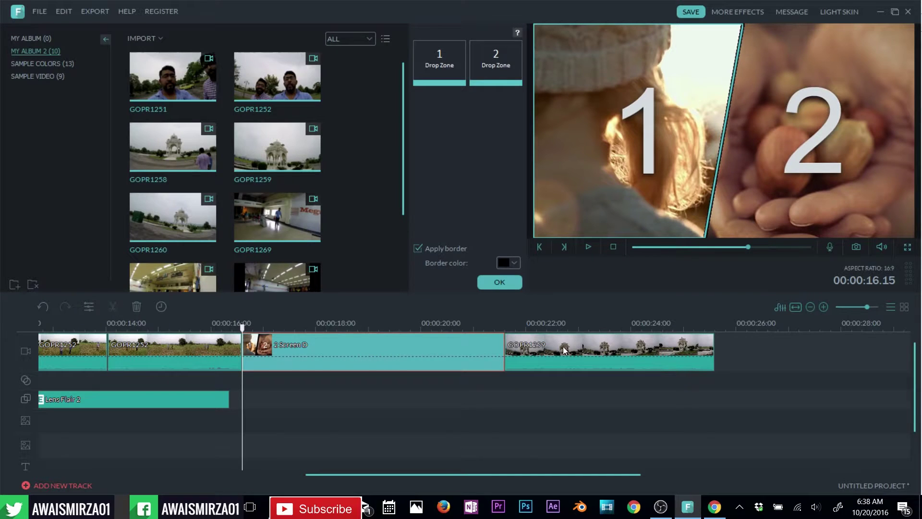
Fill the split screen with the GOPR1283 clip in drop zone 1 and a monument clip in drop zone 2
{"action": "double_click", "coordinate": [563, 351]}
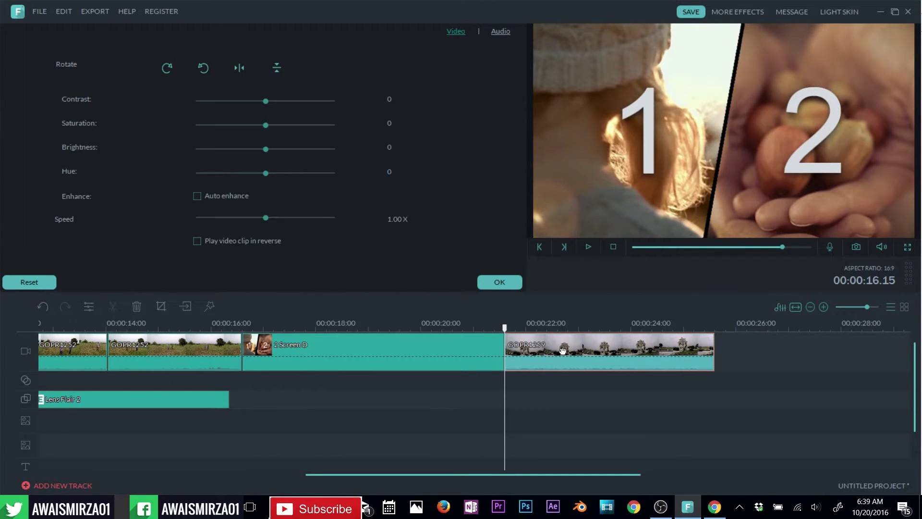
{"action": "double_click", "coordinate": [423, 354]}
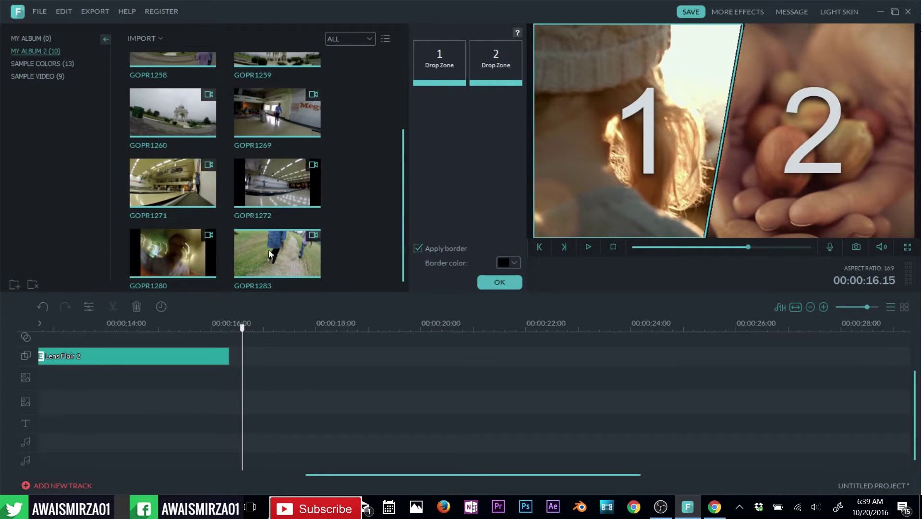
{"action": "left_click_drag", "start_coordinate": [284, 253], "coordinate": [441, 58]}
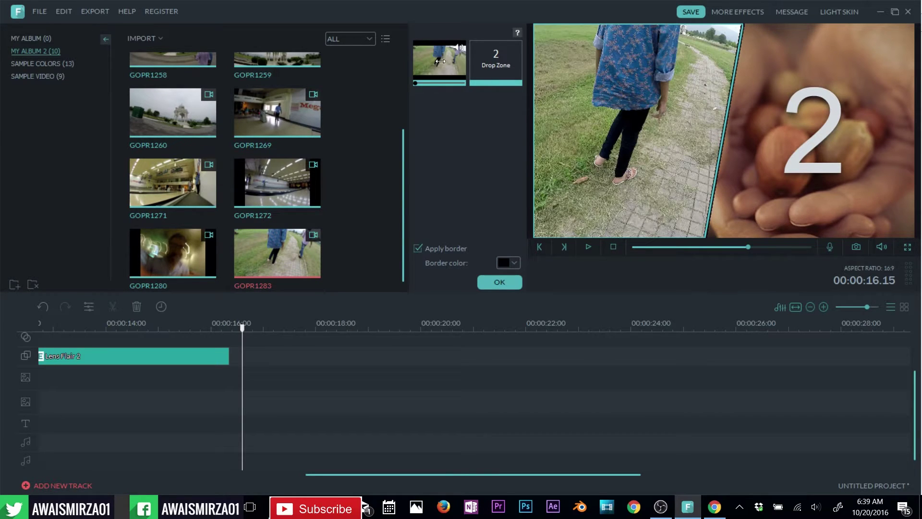
{"action": "scroll", "coordinate": [197, 175], "scroll_direction": "up", "scroll_amount": 3}
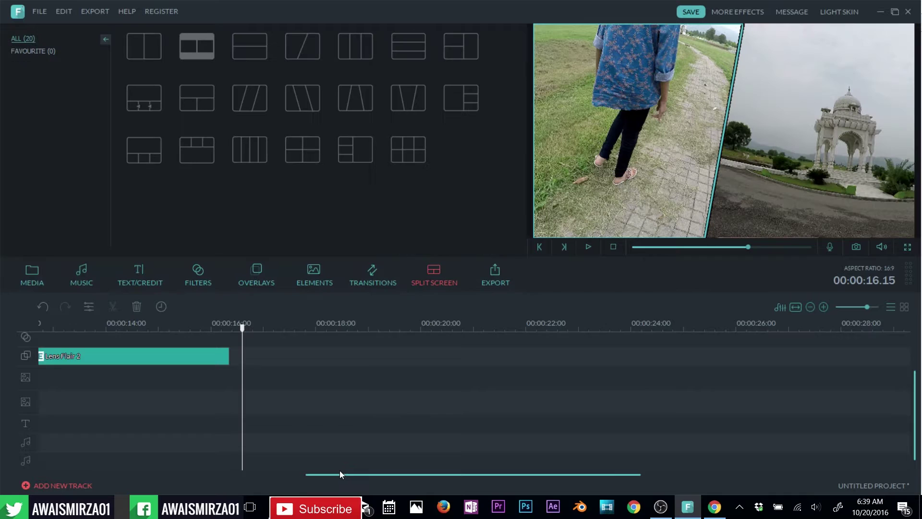
Check the text and music track options in the Track Manager and close it without changing them
{"action": "left_click_drag", "start_coordinate": [339, 471], "coordinate": [180, 468]}
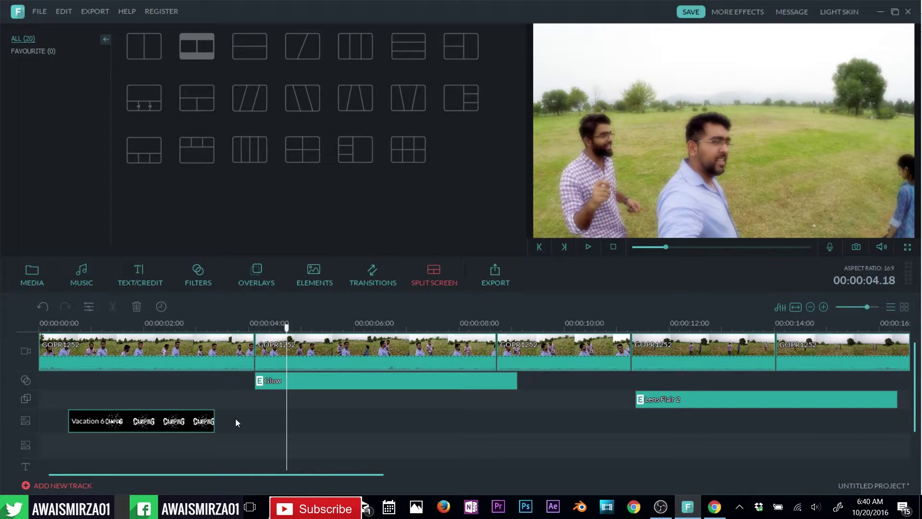
{"action": "left_click", "coordinate": [242, 417]}
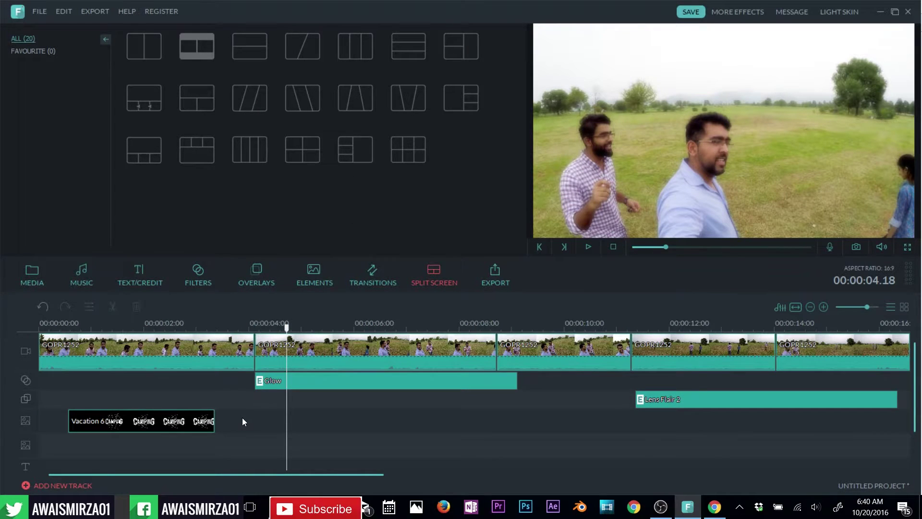
{"action": "left_click", "coordinate": [64, 486]}
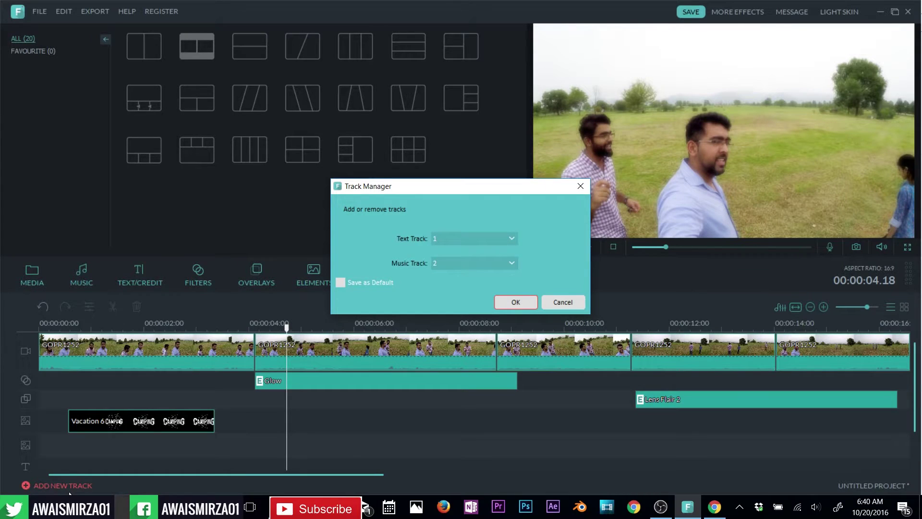
{"action": "left_click", "coordinate": [444, 237]}
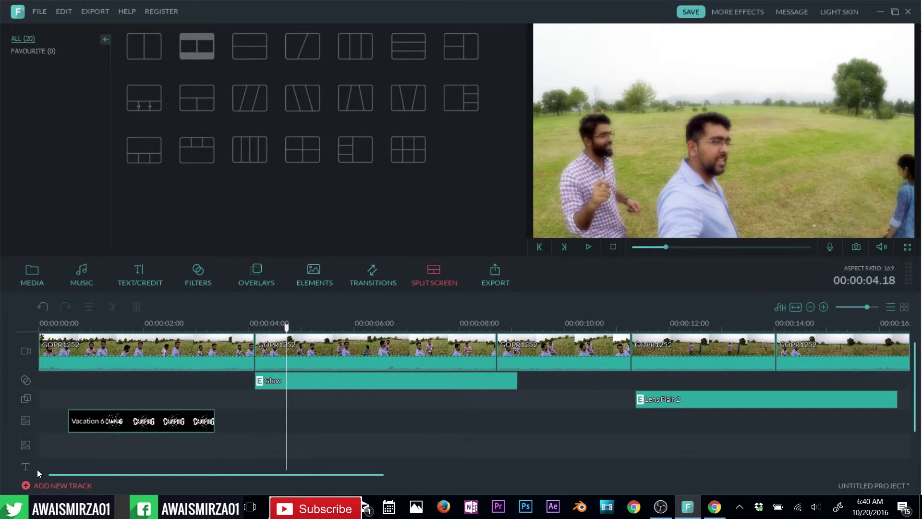
Add the Lower 3rd 2 title to the text track at 00:00:04.18 and play it back
{"action": "left_click", "coordinate": [140, 275]}
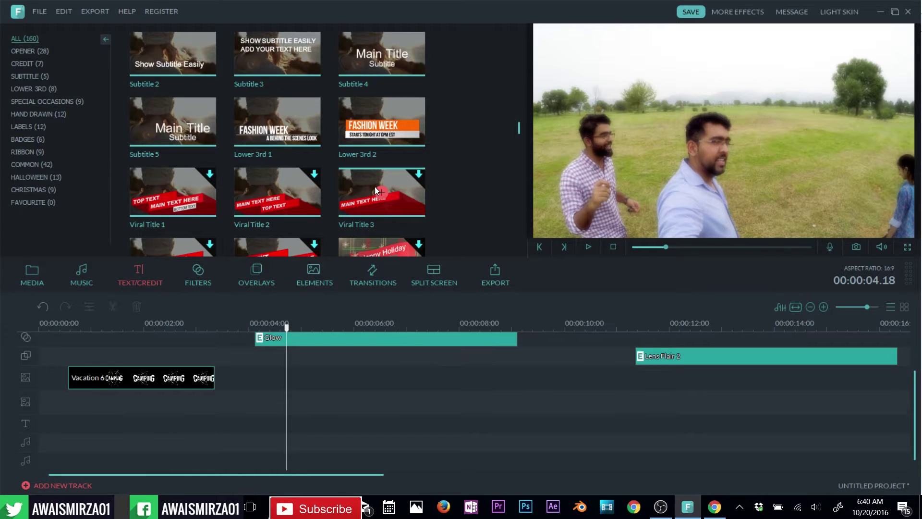
{"action": "left_click", "coordinate": [425, 124]}
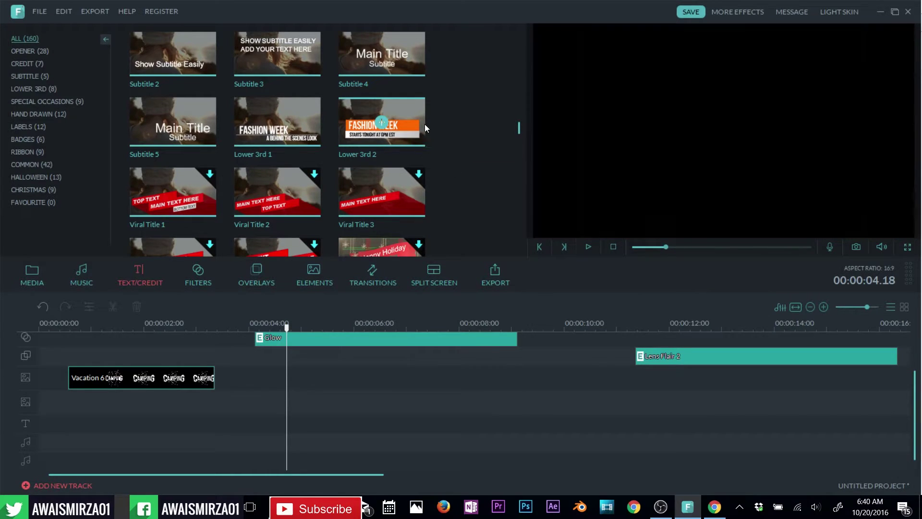
{"action": "left_click", "coordinate": [379, 124]}
{"action": "scroll", "coordinate": [430, 394], "scroll_direction": "up", "scroll_amount": 1}
{"action": "scroll", "coordinate": [436, 395], "scroll_direction": "down", "scroll_amount": 1}
{"action": "key", "text": "space"}
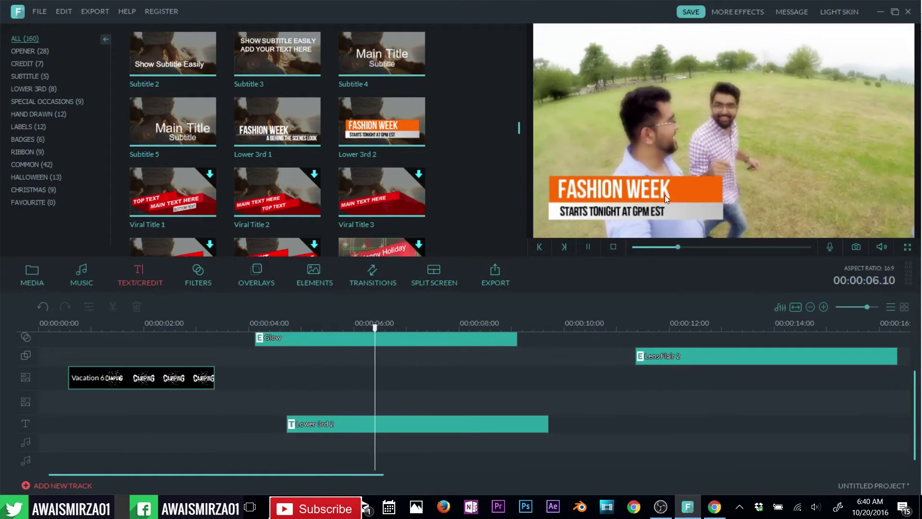
Change the fill color of the orange bar in the Lower 3rd 2 title to lime green
{"action": "double_click", "coordinate": [444, 425]}
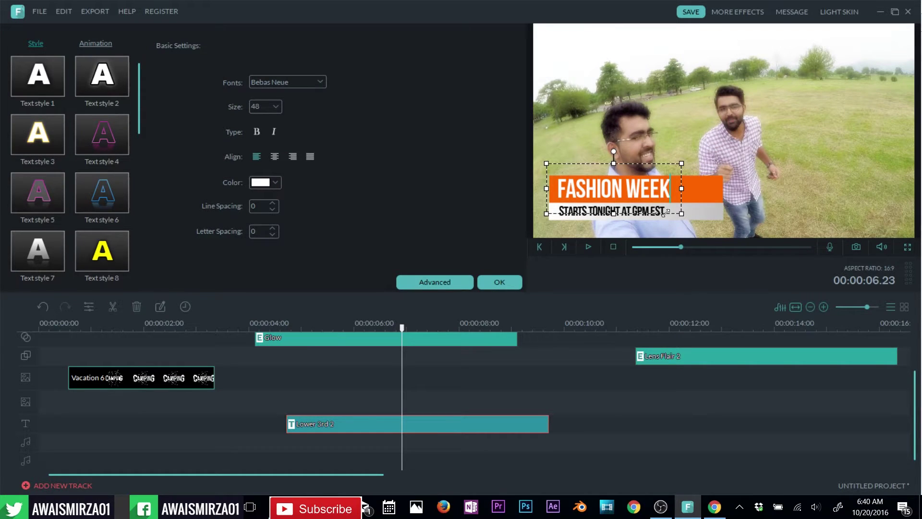
{"action": "left_click", "coordinate": [701, 185]}
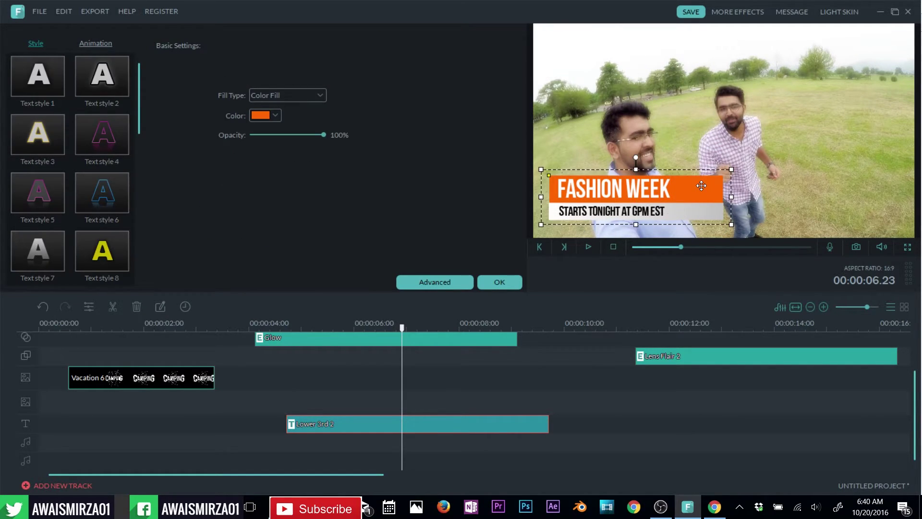
{"action": "left_click", "coordinate": [281, 116]}
{"action": "left_click", "coordinate": [273, 147]}
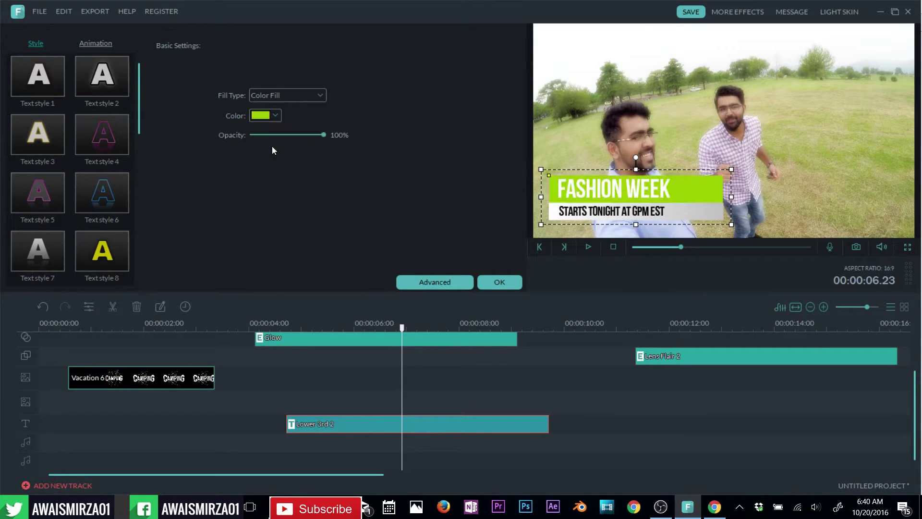
Try a Gradient Fill on the title's upper bar, and return it to Color Fill
{"action": "left_click", "coordinate": [283, 95]}
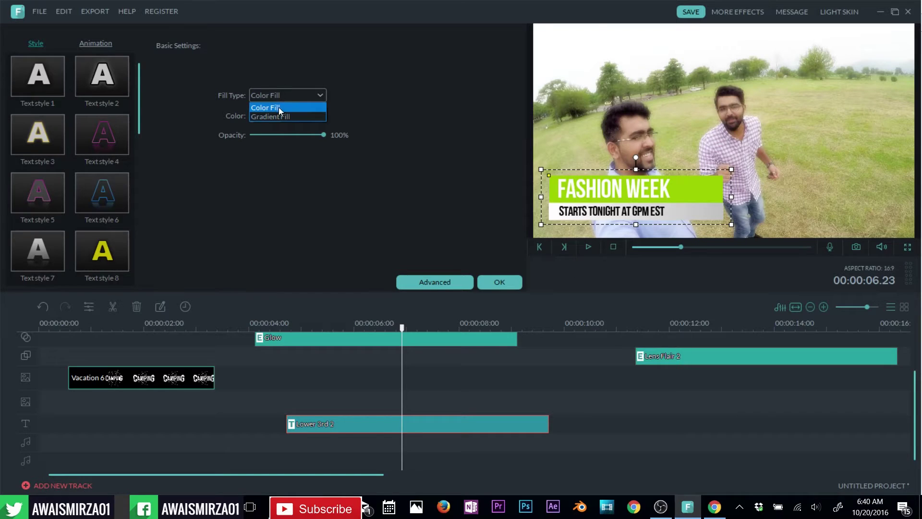
{"action": "left_click", "coordinate": [273, 117]}
{"action": "left_click", "coordinate": [297, 97]}
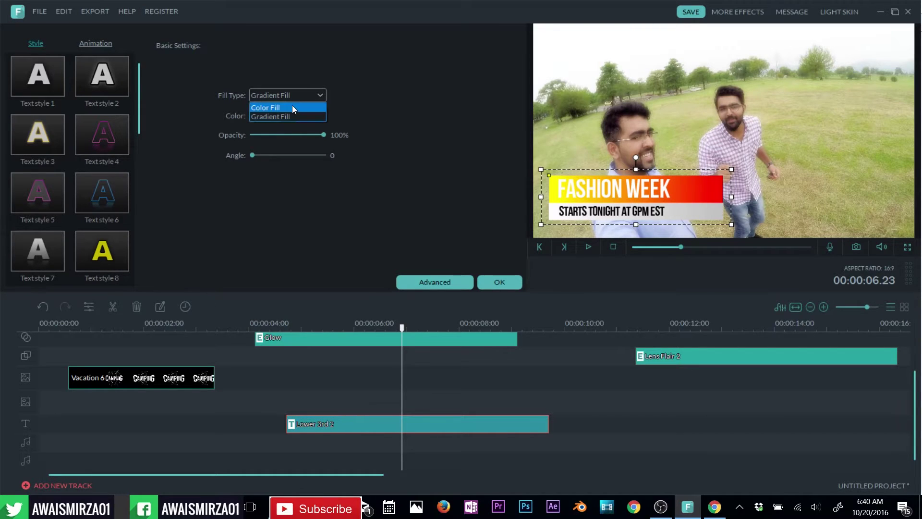
{"action": "left_click", "coordinate": [291, 106]}
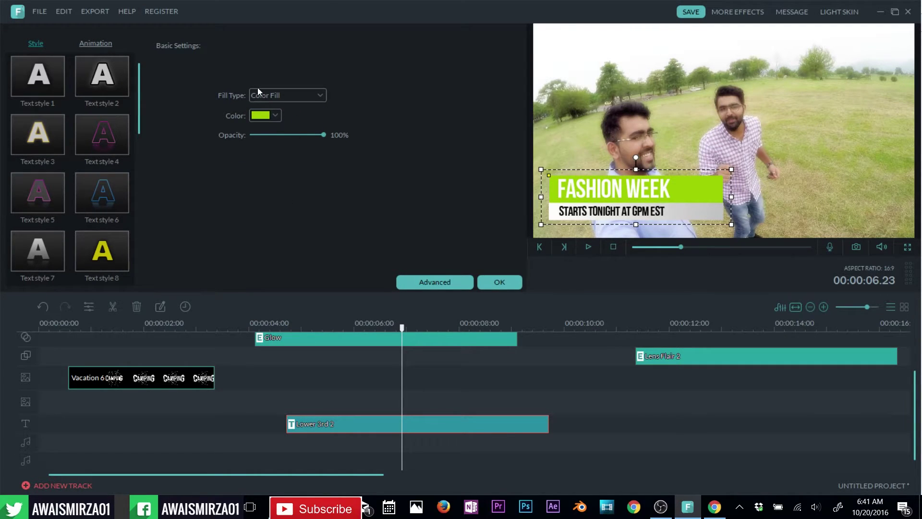
Replace the title's main text with "PAKISTAN VLOG"
{"action": "left_click", "coordinate": [609, 186]}
{"action": "key", "text": "End"}
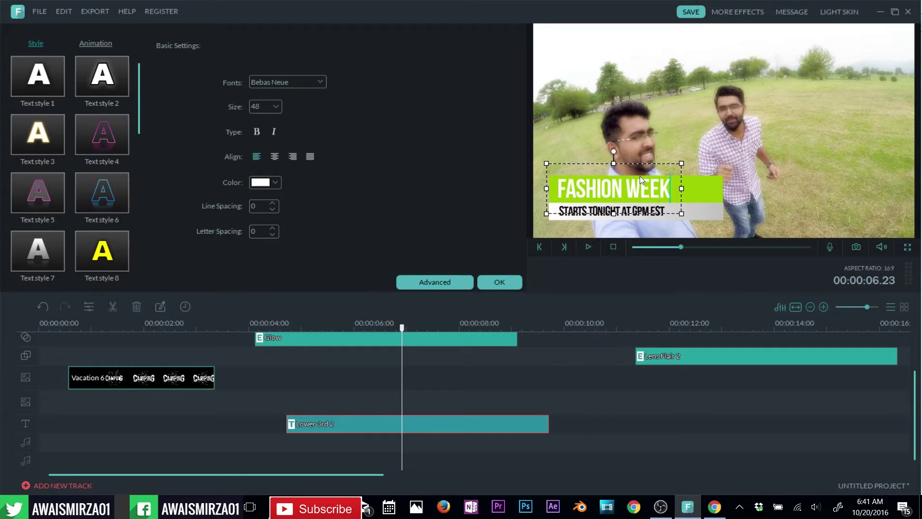
{"action": "key", "text": "BackSpace"}
{"action": "key", "text": "BackSpace"}
{"action": "key", "text": "BackSpace"}
{"action": "key", "text": "BackSpace"}
{"action": "key", "text": "BackSpace"}
{"action": "key", "text": "BackSpace"}
{"action": "key", "text": "BackSpace"}
{"action": "key", "text": "BackSpace"}
{"action": "key", "text": "BackSpace"}
{"action": "key", "text": "BackSpace"}
{"action": "key", "text": "BackSpace"}
{"action": "key", "text": "BackSpace"}
{"action": "type", "text": "PAKISTAN VLOG"}
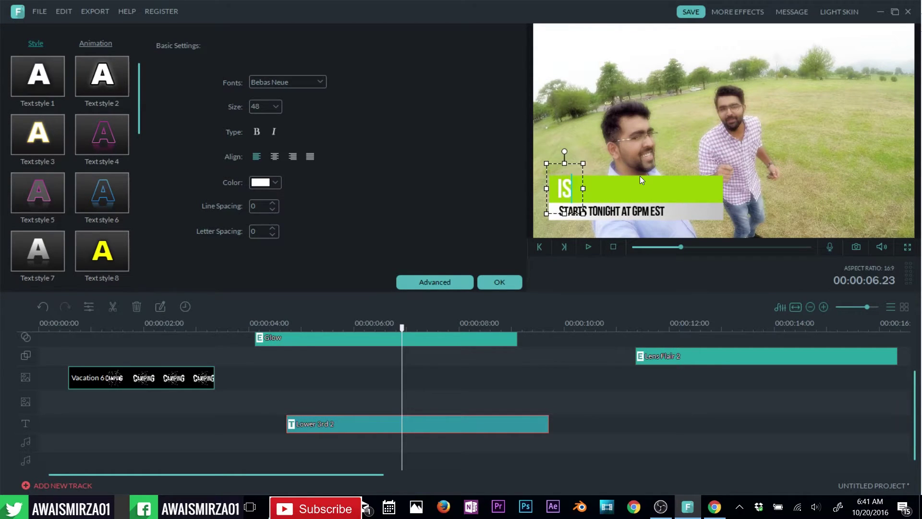
Delete the subtitle text under PAKISTAN VLOG and play back the title
{"action": "left_click", "coordinate": [637, 215]}
{"action": "key", "text": "End"}
{"action": "key", "text": "BackSpace"}
{"action": "key", "text": "BackSpace"}
{"action": "key", "text": "BackSpace"}
{"action": "key", "text": "BackSpace"}
{"action": "key", "text": "BackSpace"}
{"action": "key", "text": "BackSpace"}
{"action": "key", "text": "BackSpace"}
{"action": "key", "text": "BackSpace"}
{"action": "key", "text": "BackSpace"}
{"action": "key", "text": "BackSpace"}
{"action": "key", "text": "BackSpace"}
{"action": "key", "text": "BackSpace"}
{"action": "key", "text": "BackSpace"}
{"action": "key", "text": "BackSpace"}
{"action": "key", "text": "BackSpace"}
{"action": "key", "text": "BackSpace"}
{"action": "key", "text": "BackSpace"}
{"action": "key", "text": "BackSpace"}
{"action": "key", "text": "BackSpace"}
{"action": "key", "text": "BackSpace"}
{"action": "left_click", "coordinate": [370, 382]}
{"action": "key", "text": "space"}
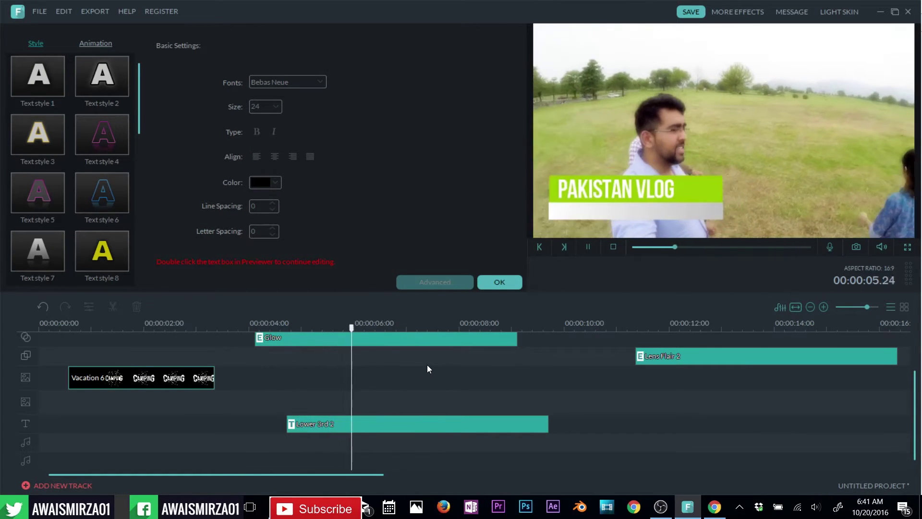
{"action": "key", "text": "space"}
Look through the text animation presets for the Lower 3rd 2 title
{"action": "left_click", "coordinate": [430, 424]}
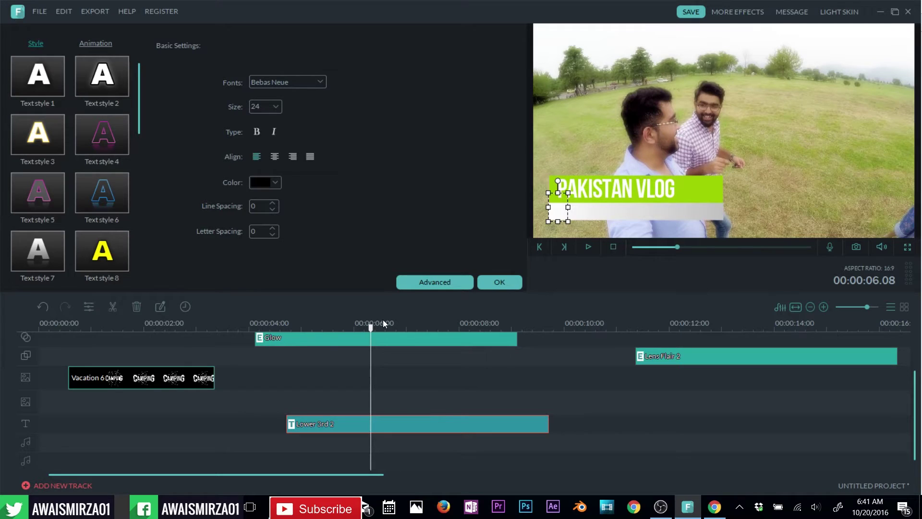
{"action": "left_click", "coordinate": [94, 44]}
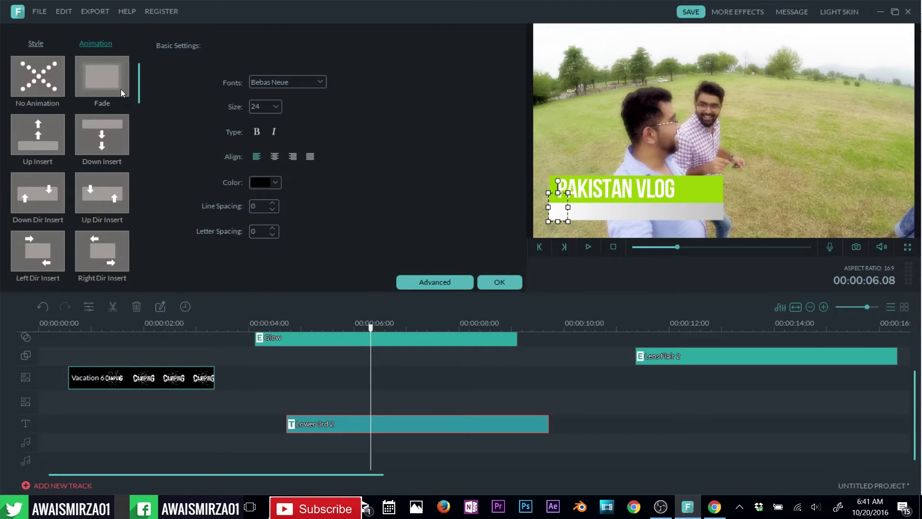
{"action": "left_click_drag", "start_coordinate": [139, 87], "coordinate": [139, 140]}
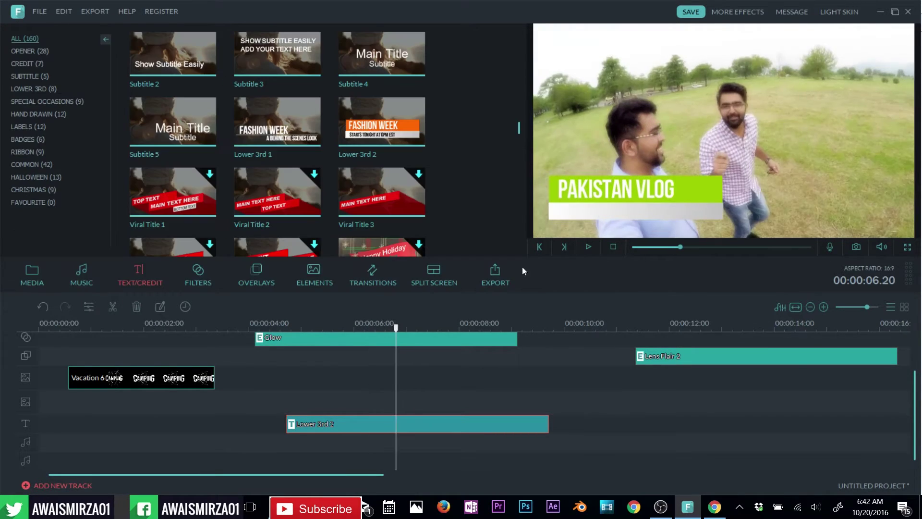
Open the title in Advanced Text Edit, scrub through its layers and close the window
{"action": "double_click", "coordinate": [418, 425]}
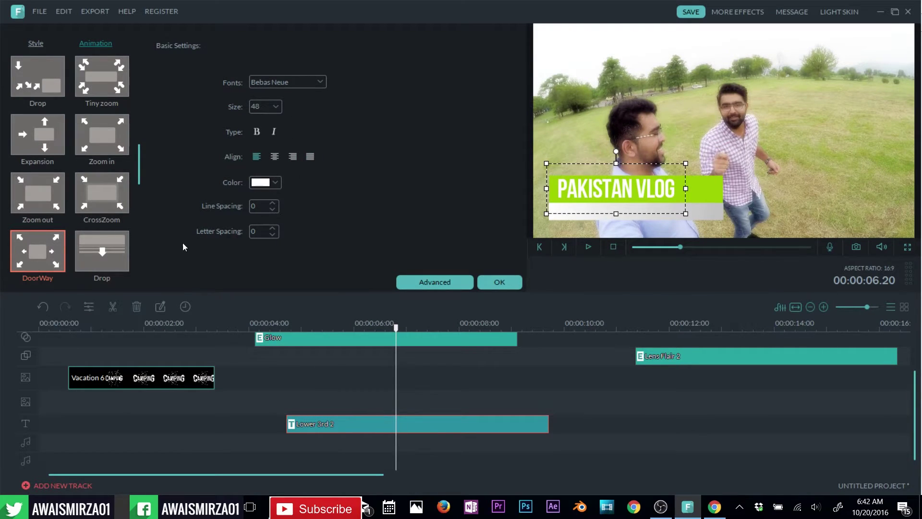
{"action": "left_click", "coordinate": [462, 286]}
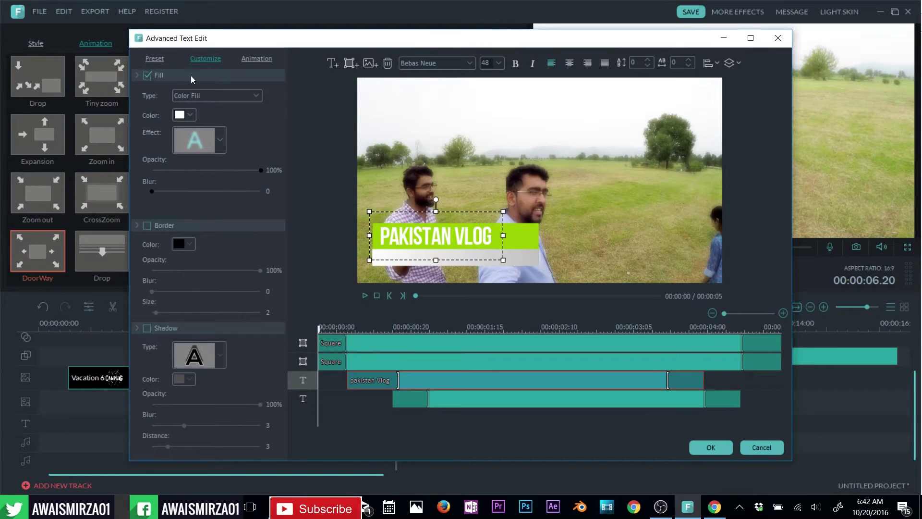
{"action": "left_click_drag", "start_coordinate": [320, 329], "coordinate": [749, 363]}
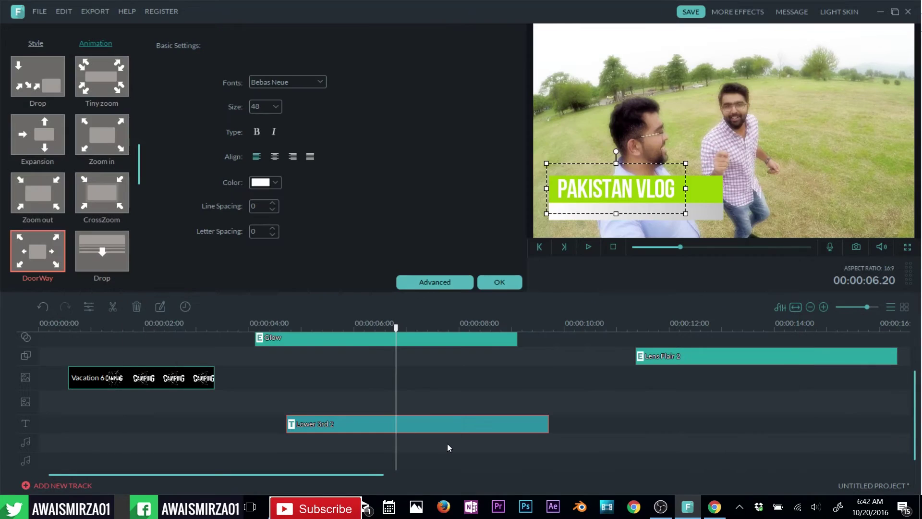
{"action": "left_click", "coordinate": [448, 443]}
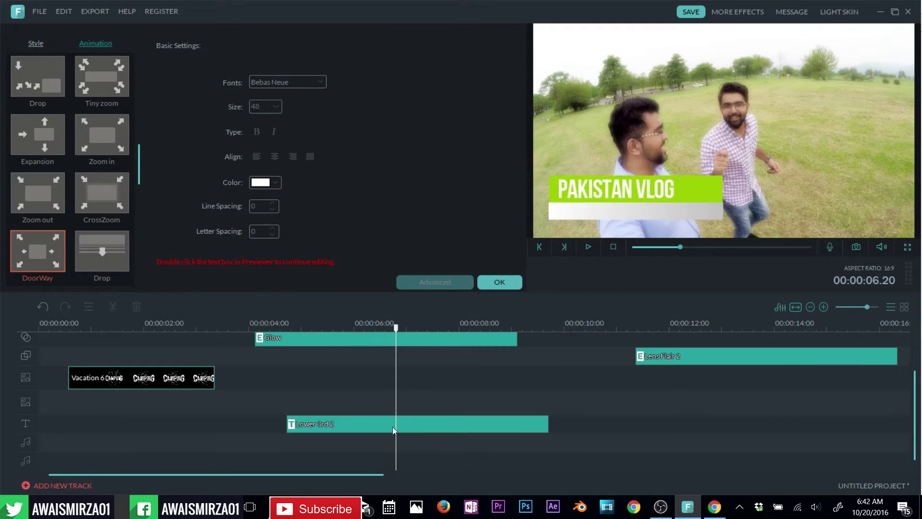
Move the Lower 3rd 2 title on the text track so it lies over the first GOPR1252 segment
{"action": "left_click", "coordinate": [425, 423]}
{"action": "left_click_drag", "start_coordinate": [438, 427], "coordinate": [525, 428]}
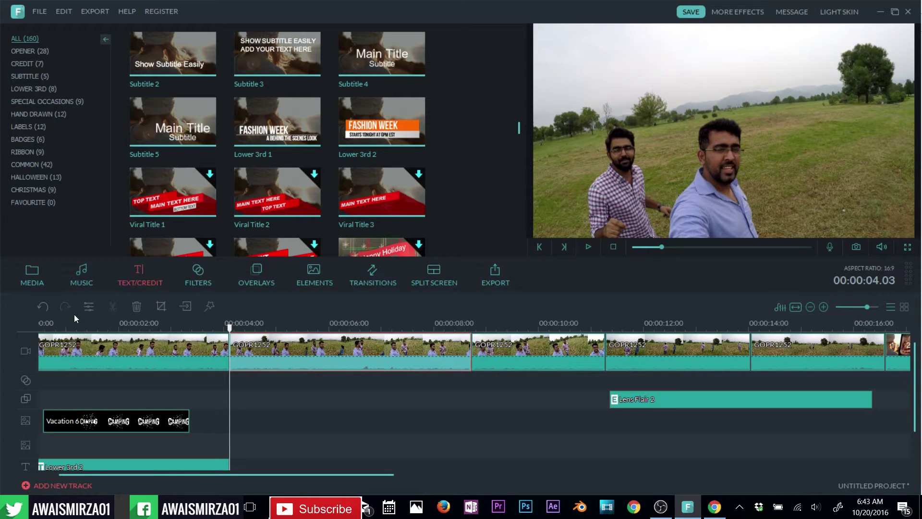
Set the second GOPR1252 segment's contrast to 30, saturation to 11 and brightness to 25, and play it back
{"action": "left_click", "coordinate": [88, 308]}
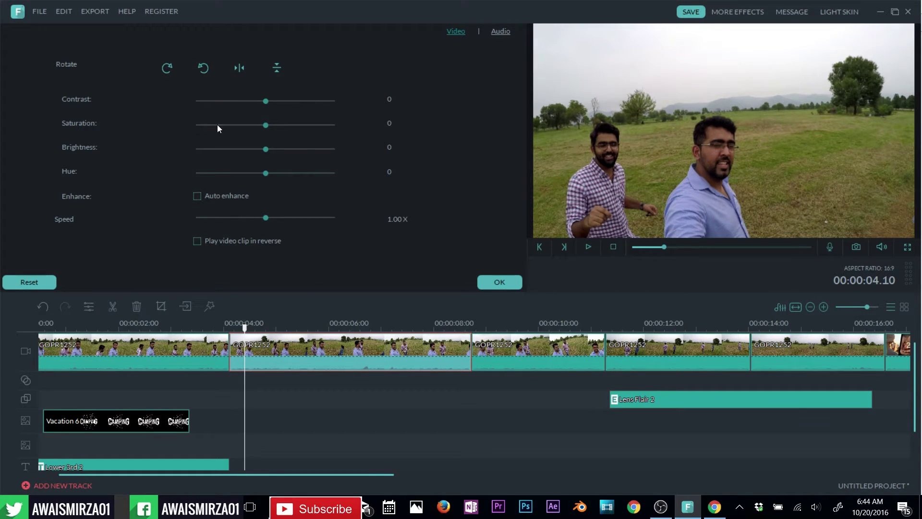
{"action": "left_click_drag", "start_coordinate": [266, 101], "coordinate": [284, 105]}
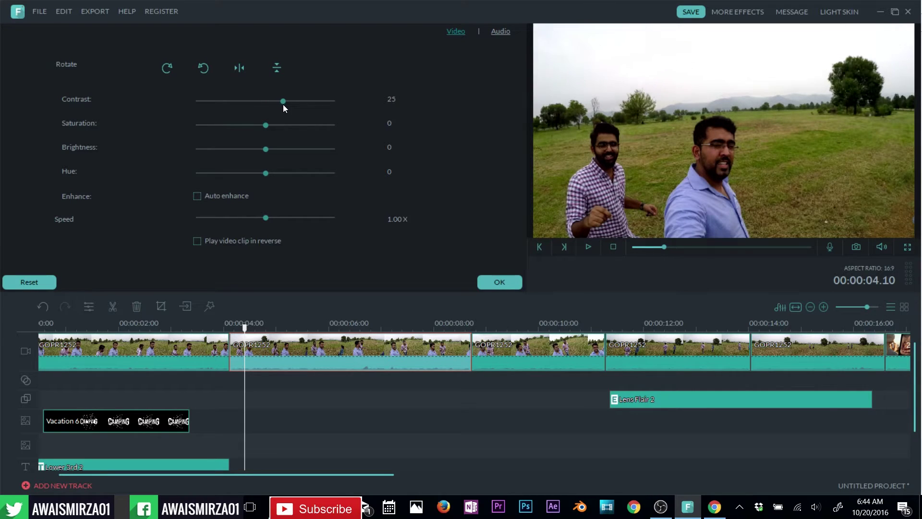
{"action": "left_click_drag", "start_coordinate": [270, 150], "coordinate": [274, 124]}
{"action": "key", "text": "space"}
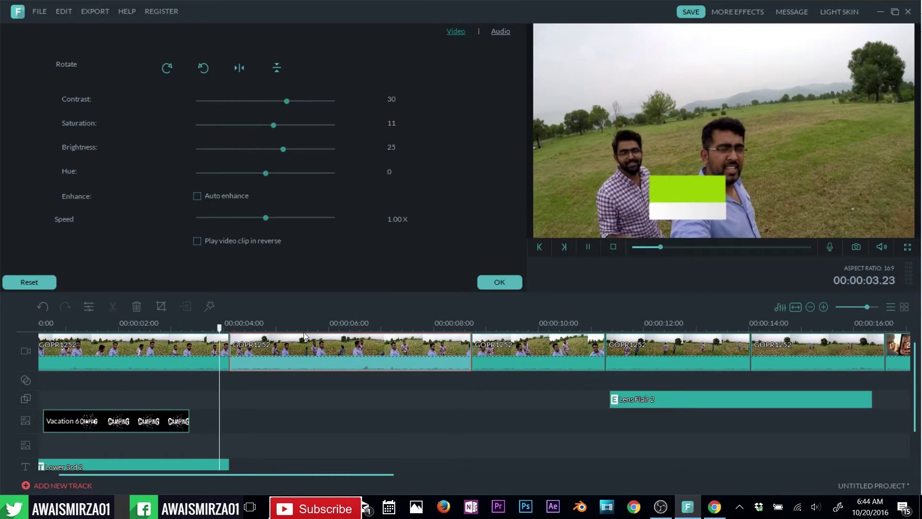
{"action": "key", "text": "space"}
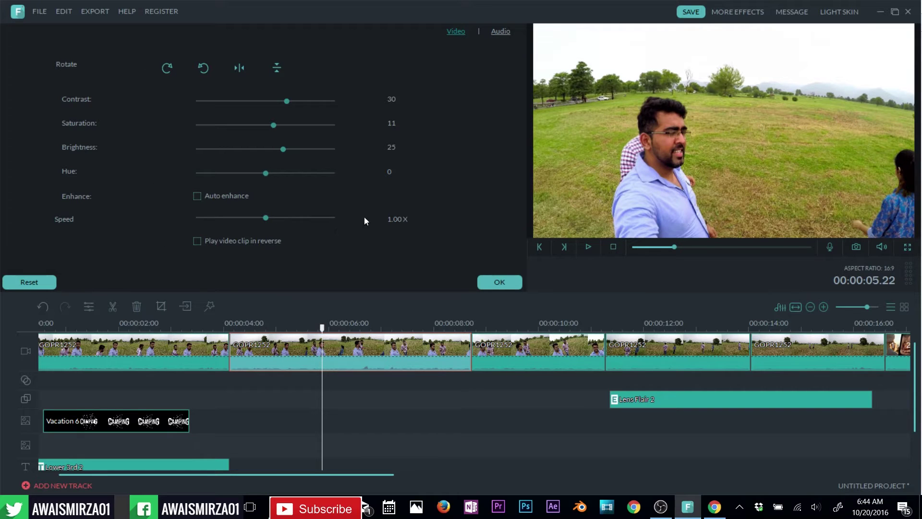
Rotate the second GOPR1252 segment by 180 degrees and preview it at 00:00:06.23
{"action": "left_click", "coordinate": [167, 68]}
{"action": "left_click", "coordinate": [167, 68]}
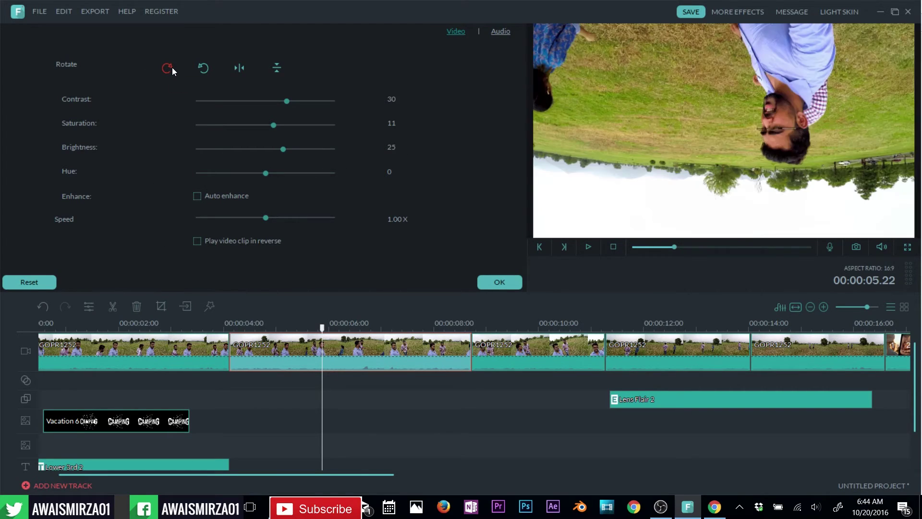
{"action": "left_click", "coordinate": [166, 68]}
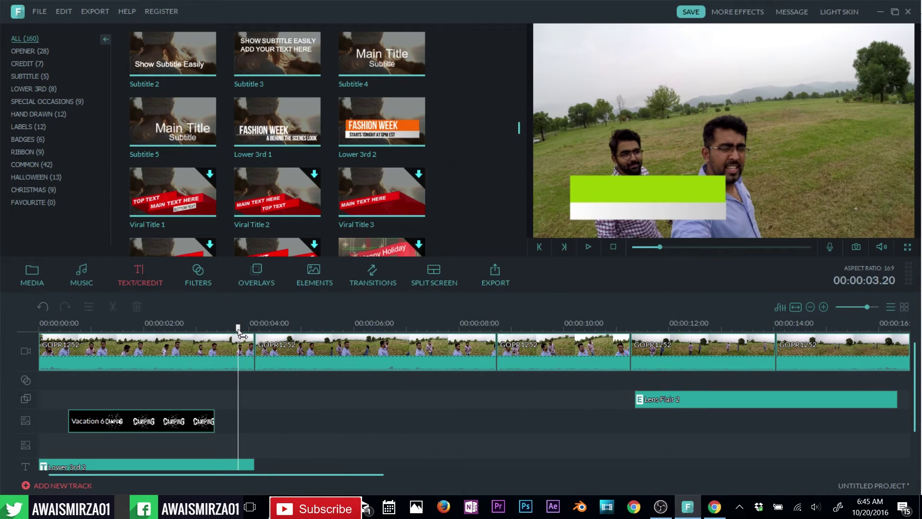
{"action": "left_click_drag", "start_coordinate": [240, 330], "coordinate": [402, 330]}
Open the export window, review the file formats and device presets, and select the iPhone preset
{"action": "left_click", "coordinate": [495, 279]}
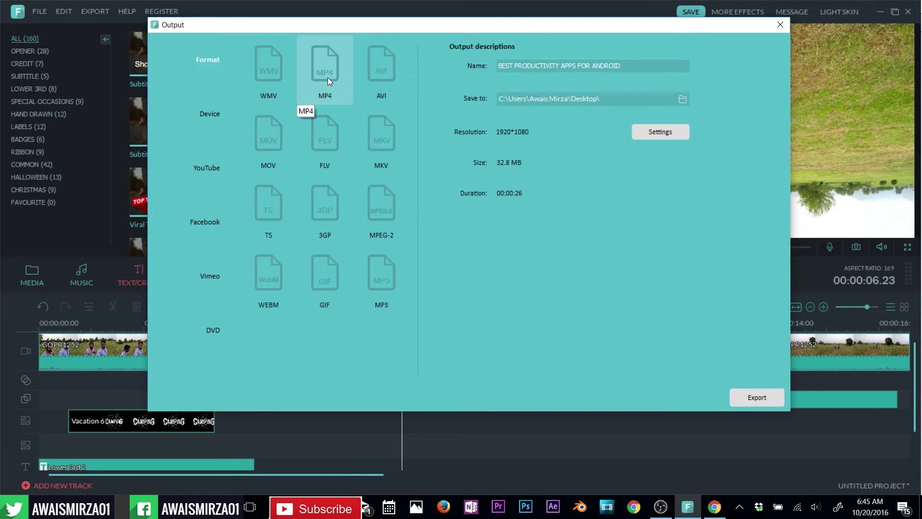
{"action": "left_click", "coordinate": [212, 118]}
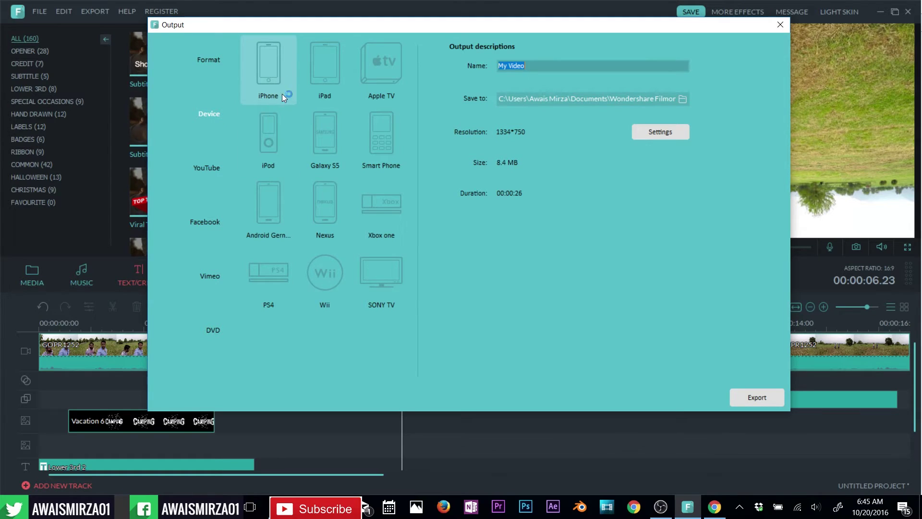
{"action": "left_click_drag", "start_coordinate": [313, 30], "coordinate": [190, 171]}
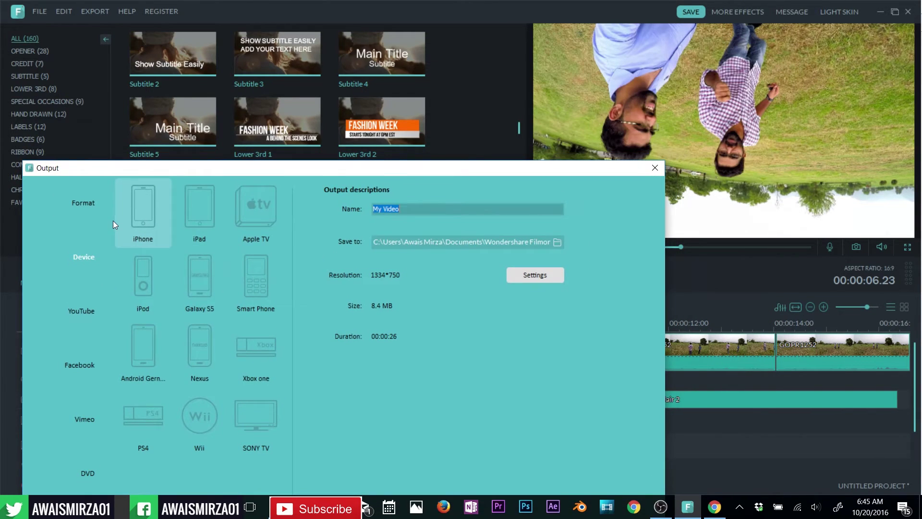
{"action": "left_click", "coordinate": [133, 214]}
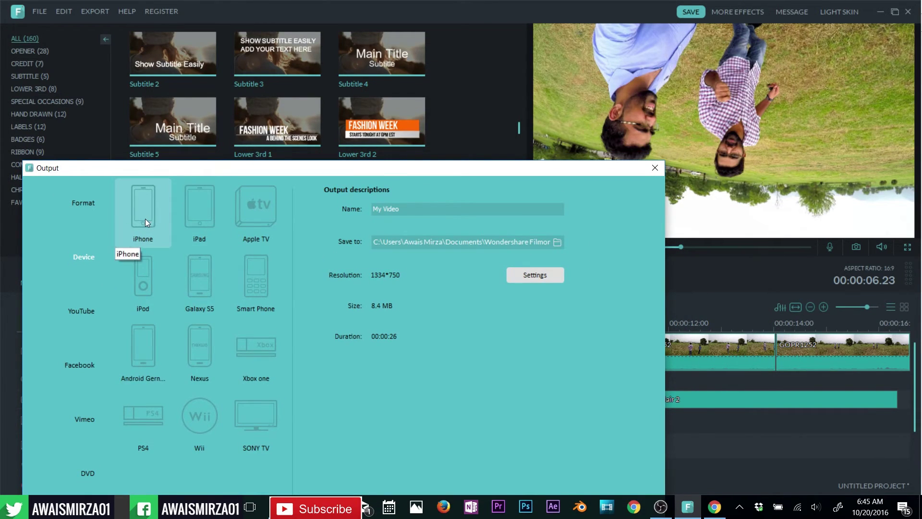
Show the YouTube upload options and set the upload quality to 1080p
{"action": "left_click", "coordinate": [235, 180]}
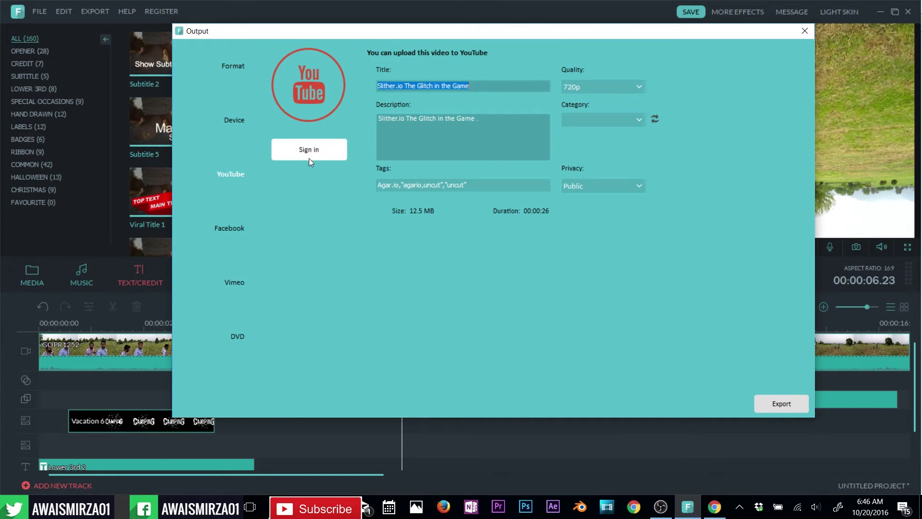
{"action": "left_click", "coordinate": [615, 87]}
{"action": "left_click", "coordinate": [601, 116]}
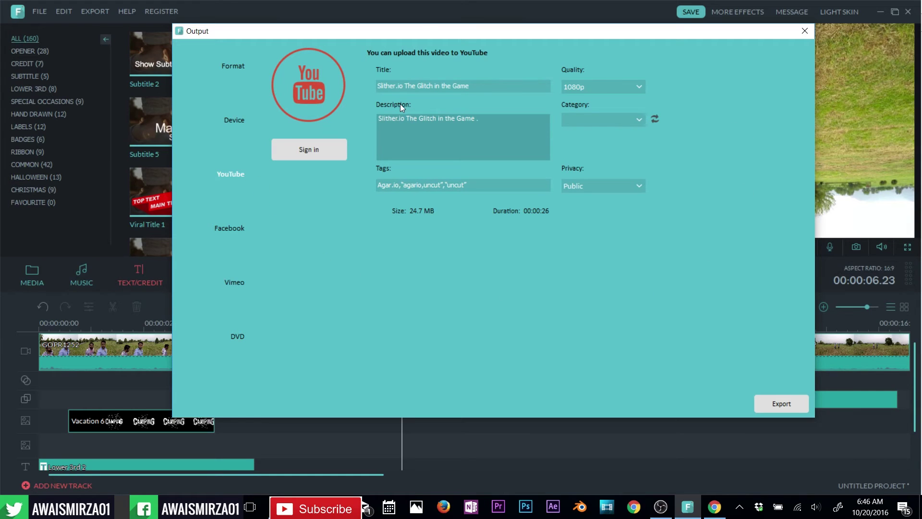
Choose MP4 as the export format and set its resolution to 1920*1080
{"action": "left_click", "coordinate": [233, 66]}
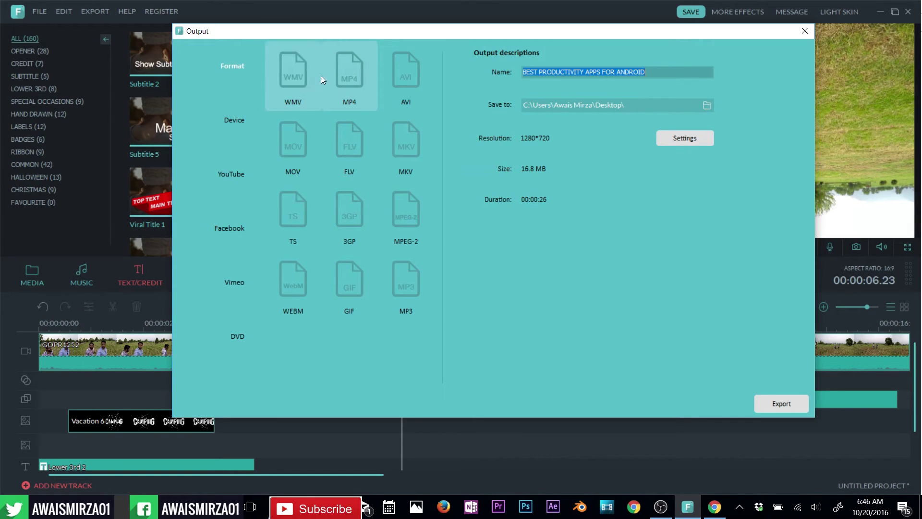
{"action": "left_click", "coordinate": [349, 77]}
{"action": "left_click", "coordinate": [693, 138]}
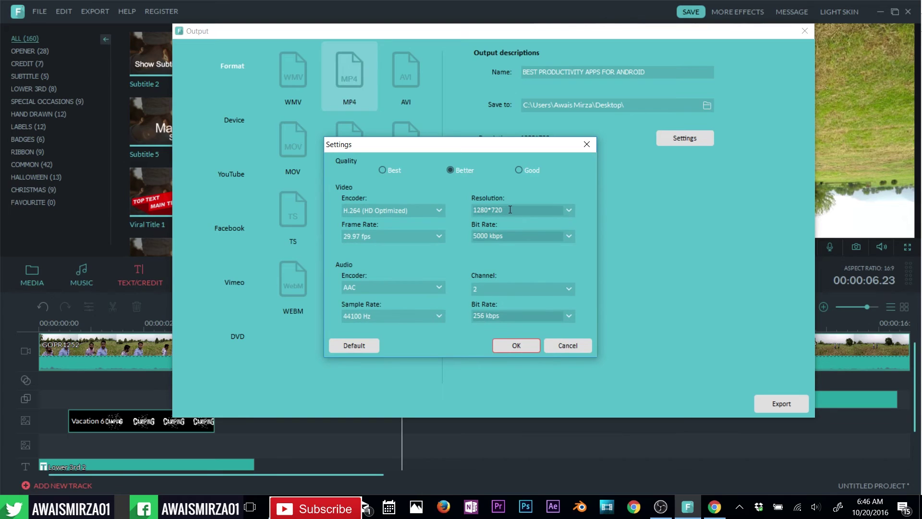
{"action": "left_click", "coordinate": [569, 211]}
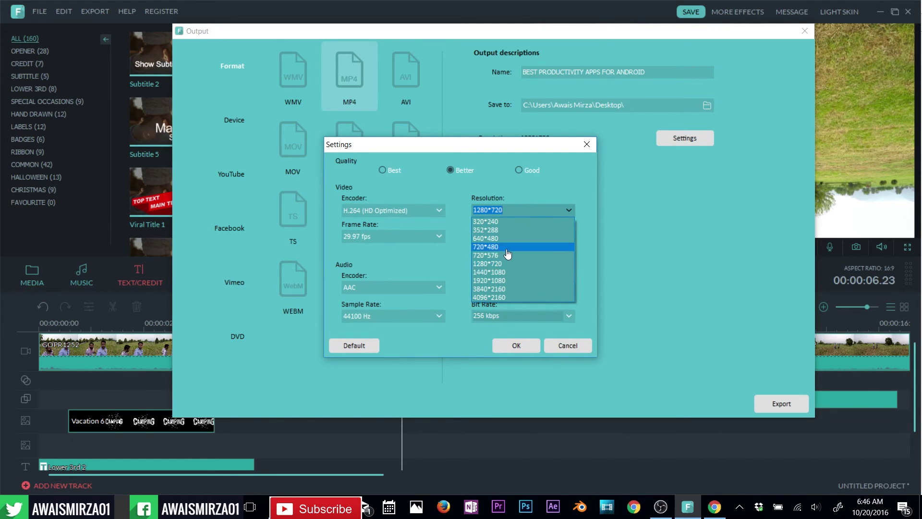
{"action": "left_click", "coordinate": [500, 283]}
Choose 29.97 fps as the MP4 frame rate and confirm the export settings
{"action": "left_click", "coordinate": [395, 237]}
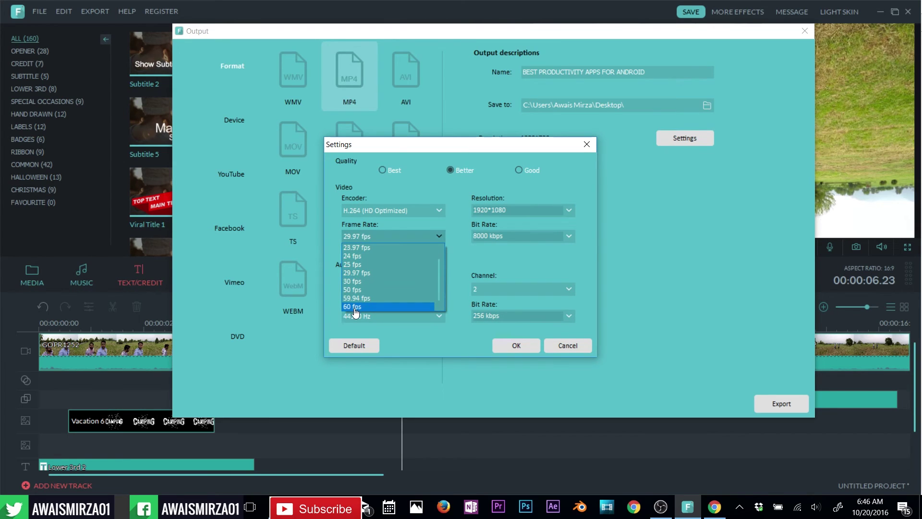
{"action": "left_click", "coordinate": [359, 273]}
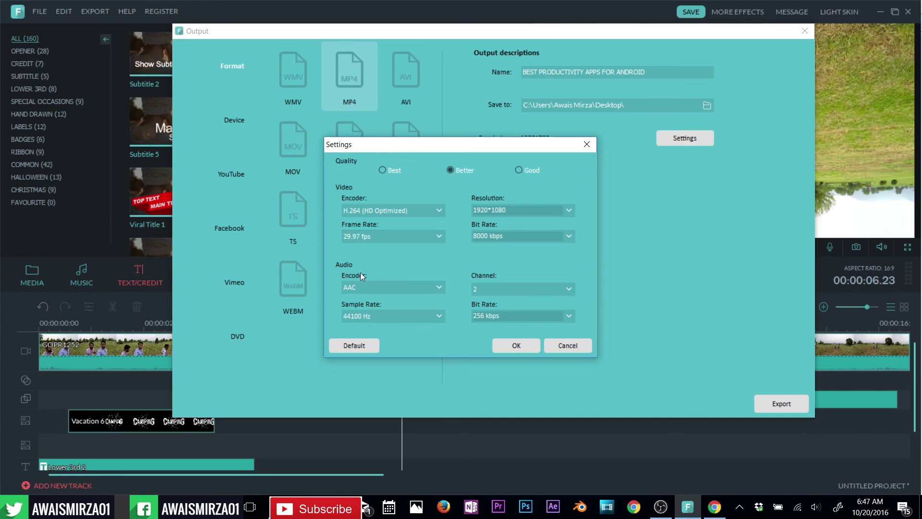
{"action": "left_click", "coordinate": [376, 238]}
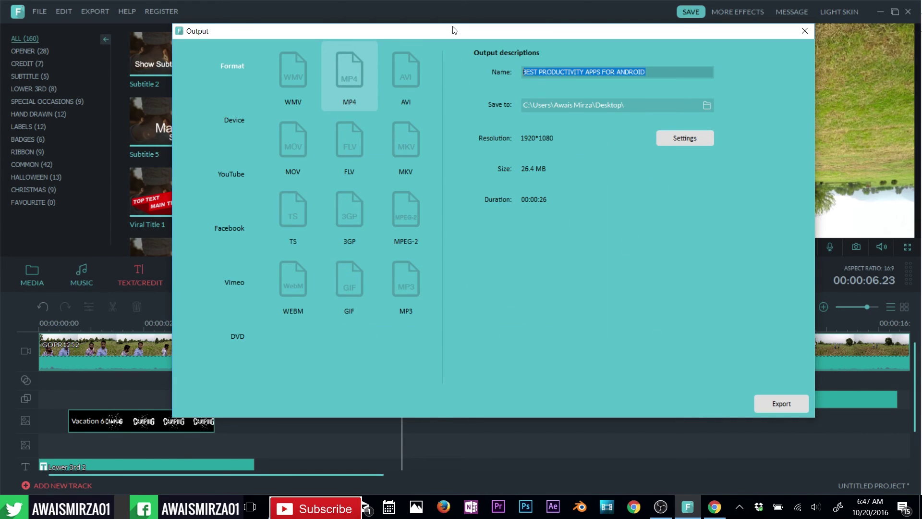
Close the export window without exporting, select the second GOPR1252 segment and preview the timeline at 00:00:08.12
{"action": "left_click", "coordinate": [805, 31]}
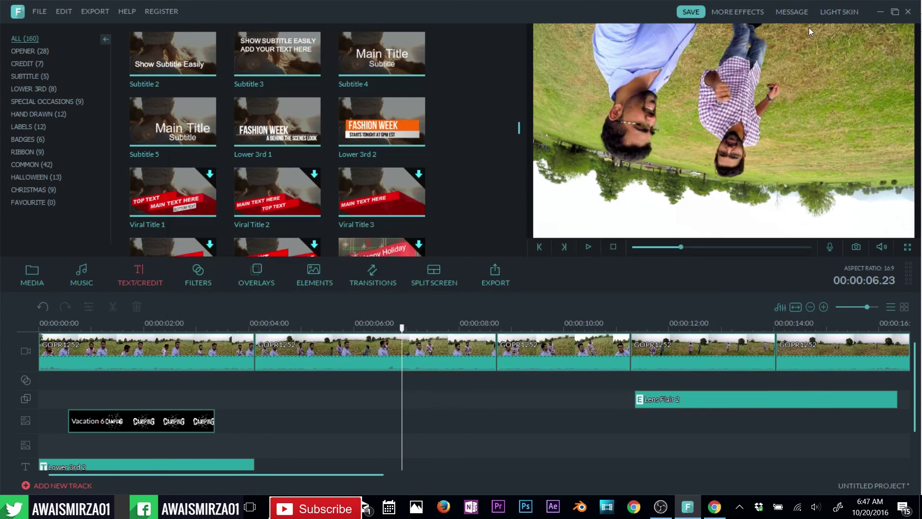
{"action": "left_click", "coordinate": [428, 355]}
{"action": "left_click_drag", "start_coordinate": [403, 326], "coordinate": [514, 335]}
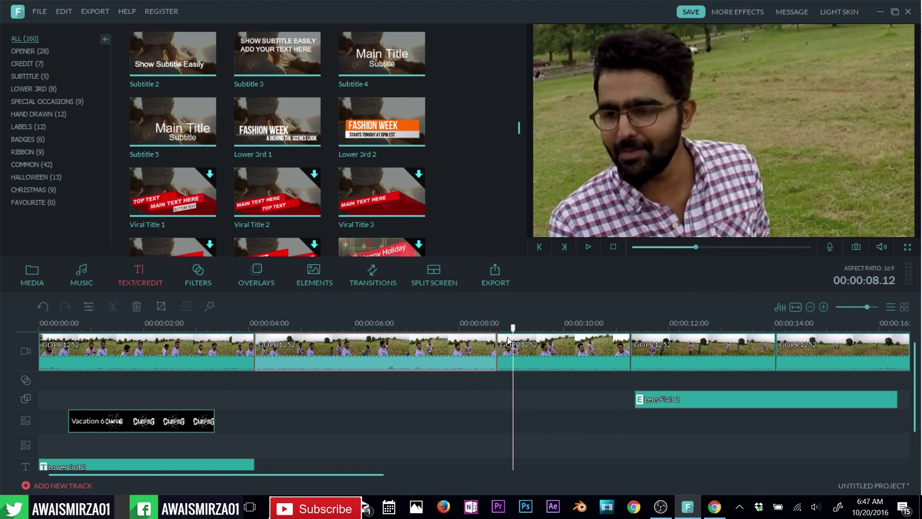